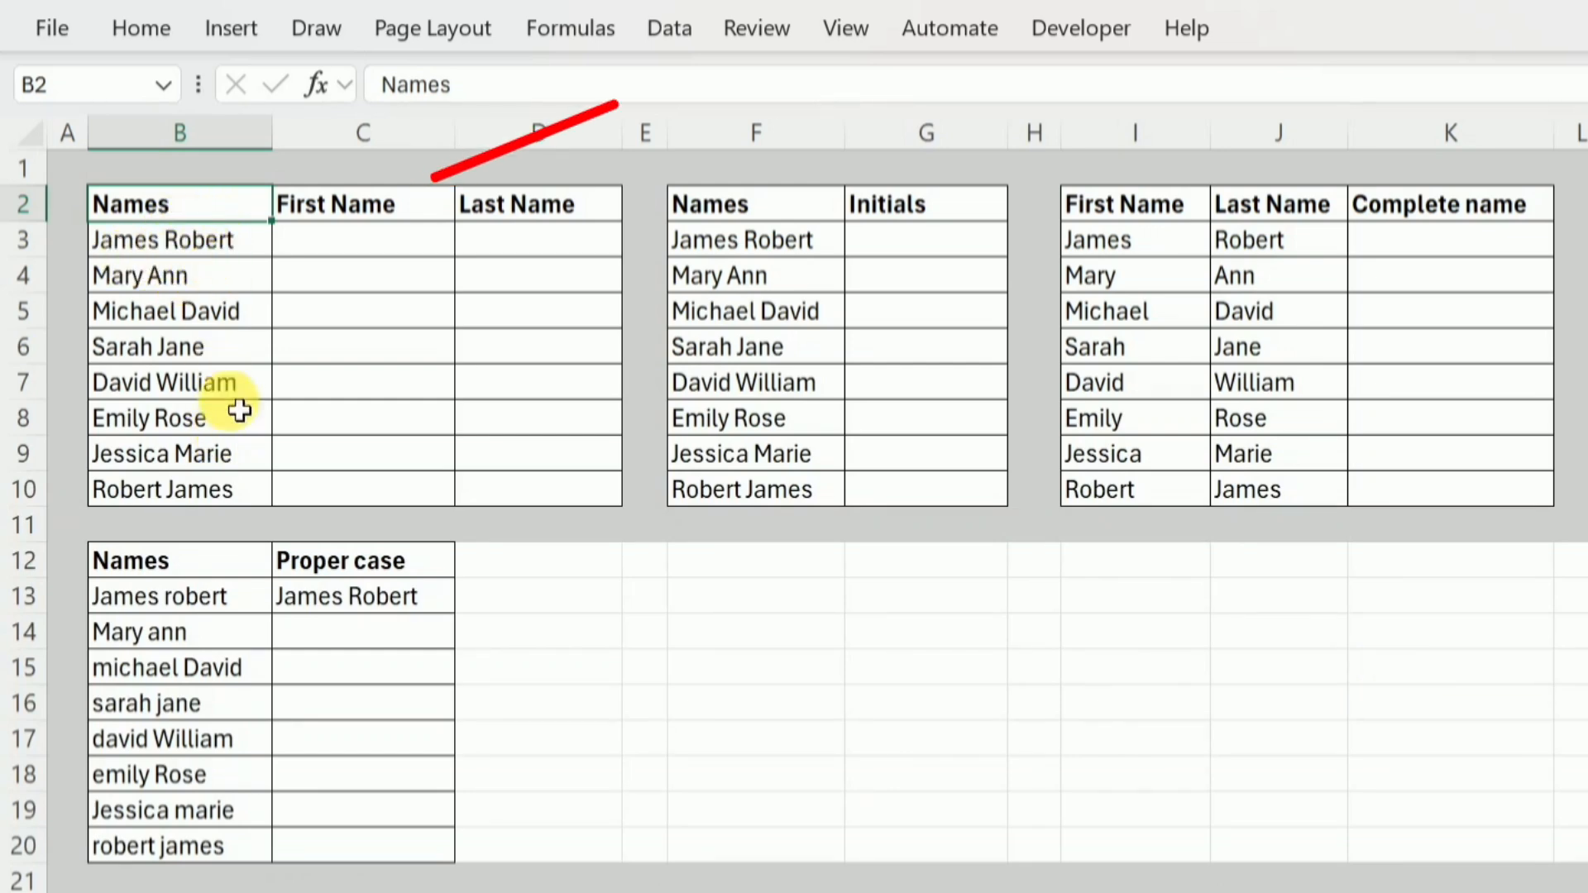
Enter the first person's first name in C3 and extend it through C10 using the Flash Fill option.
{"action": "left_click", "coordinate": [332, 257]}
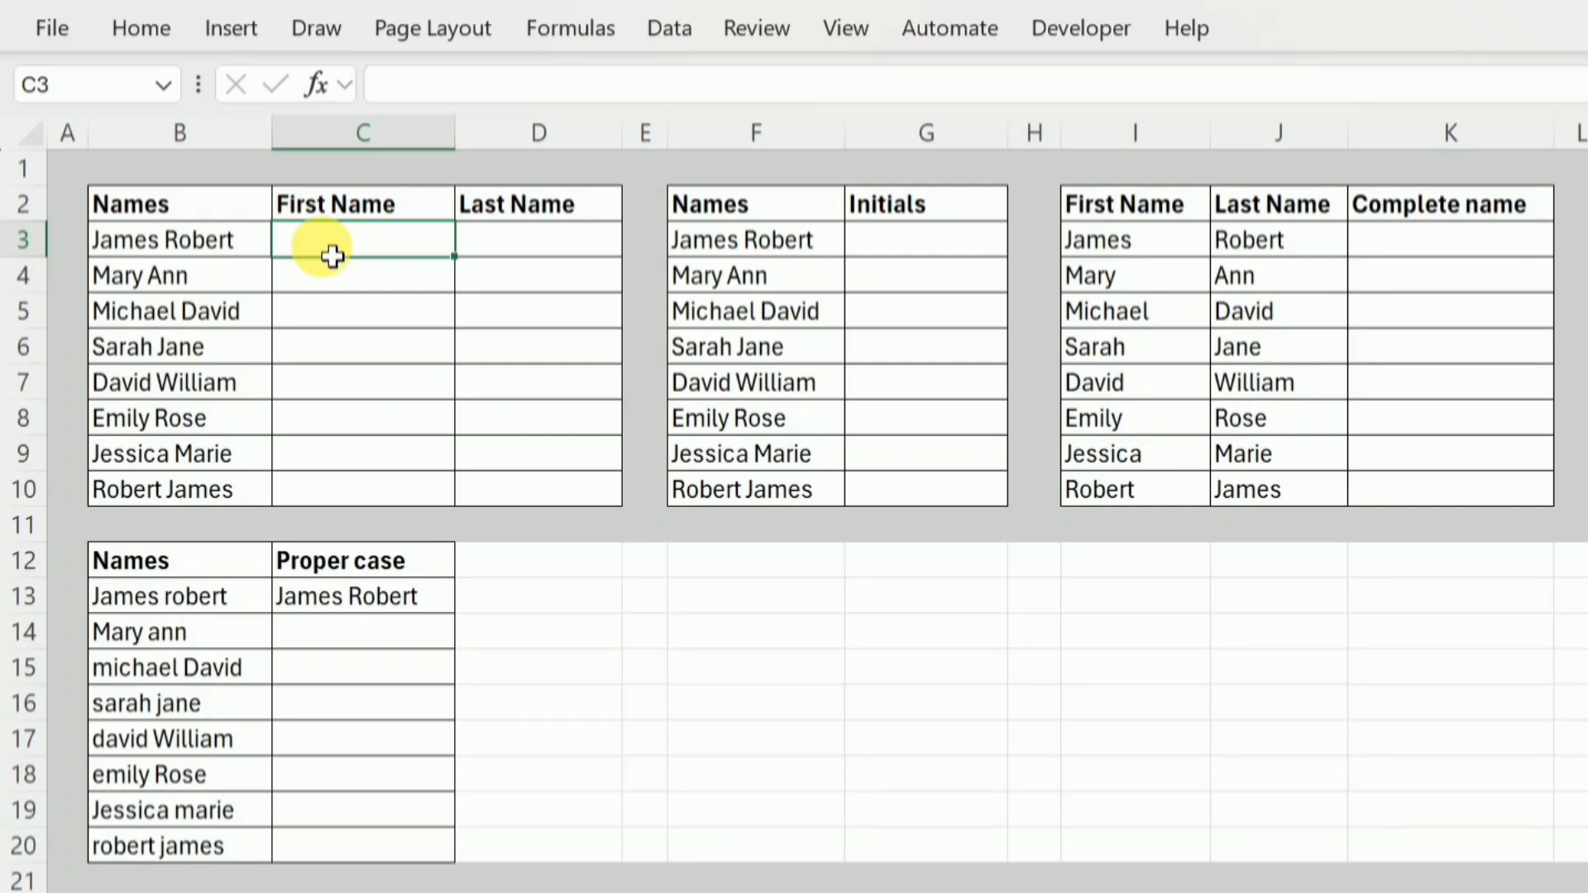
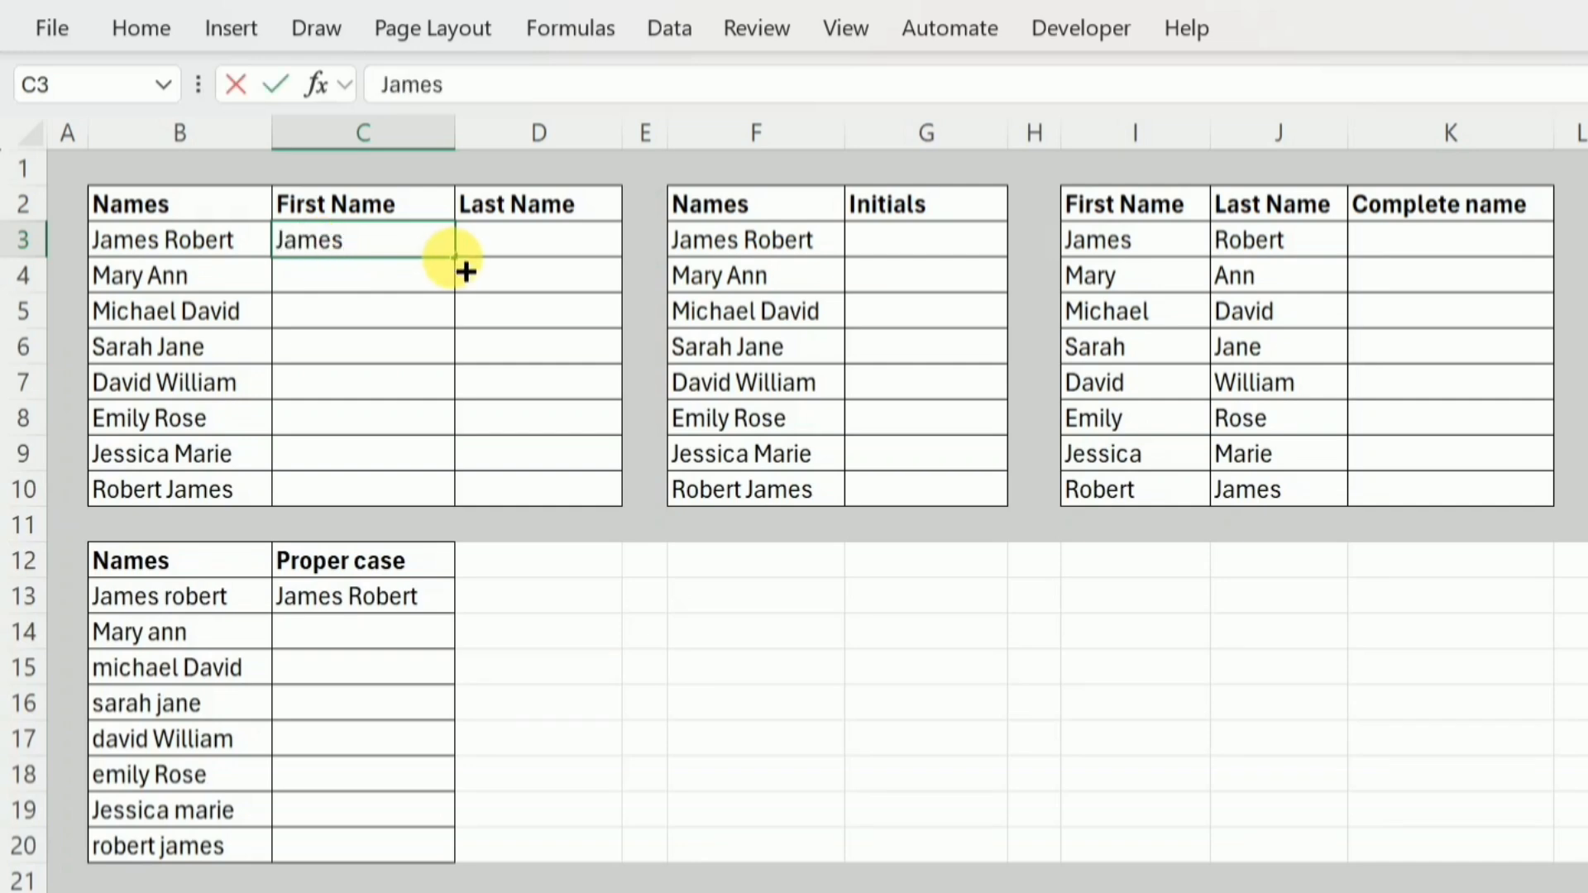
{"action": "left_click_drag", "start_coordinate": [465, 272], "coordinate": [462, 521]}
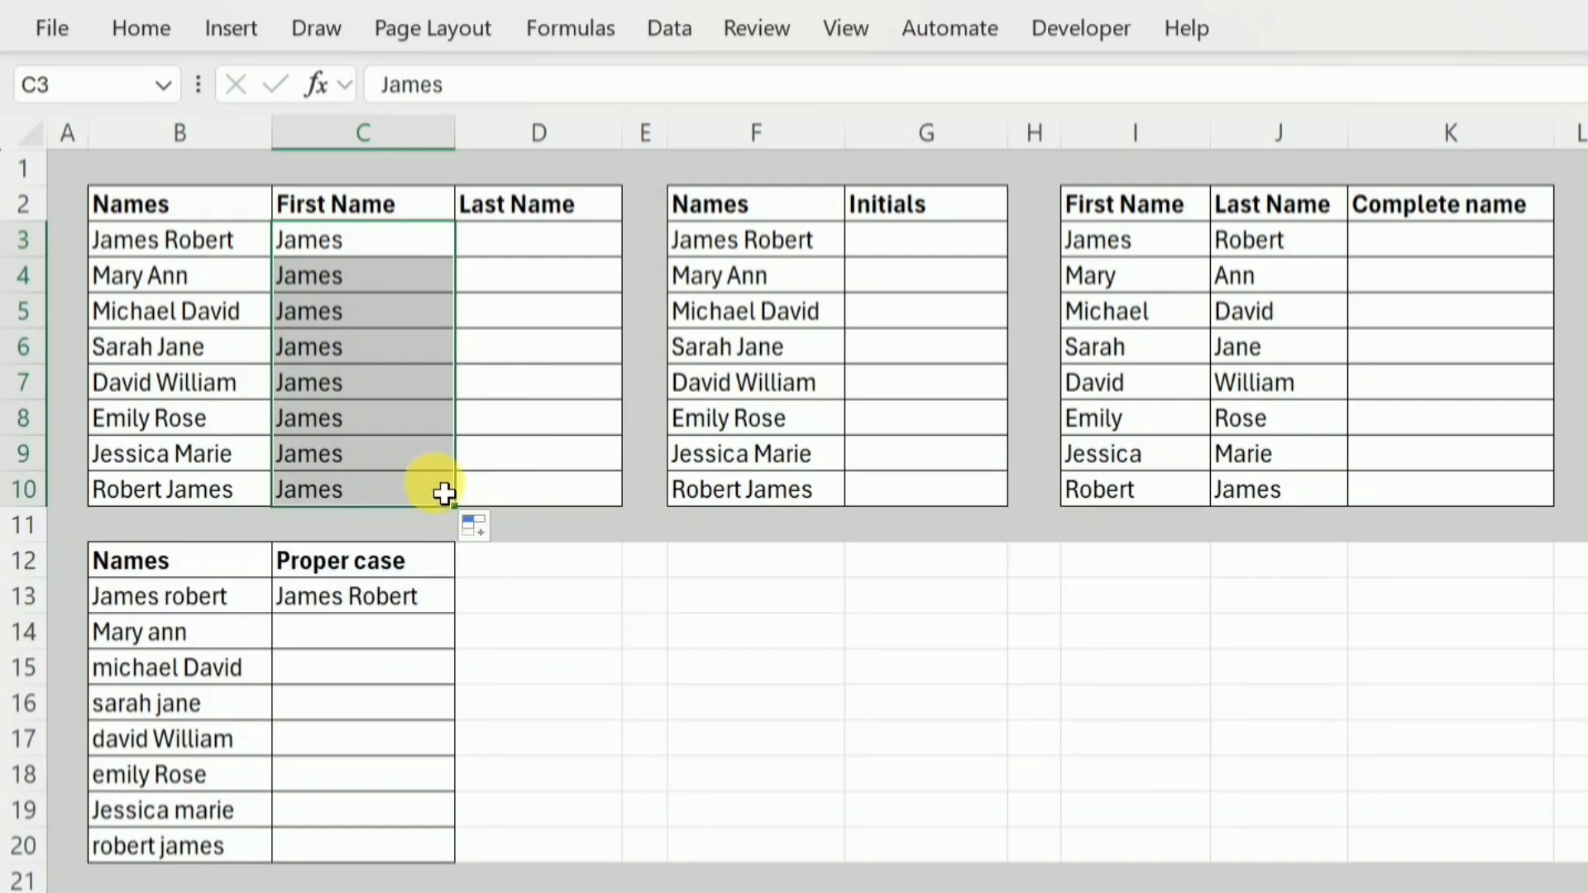
{"action": "left_click", "coordinate": [502, 530]}
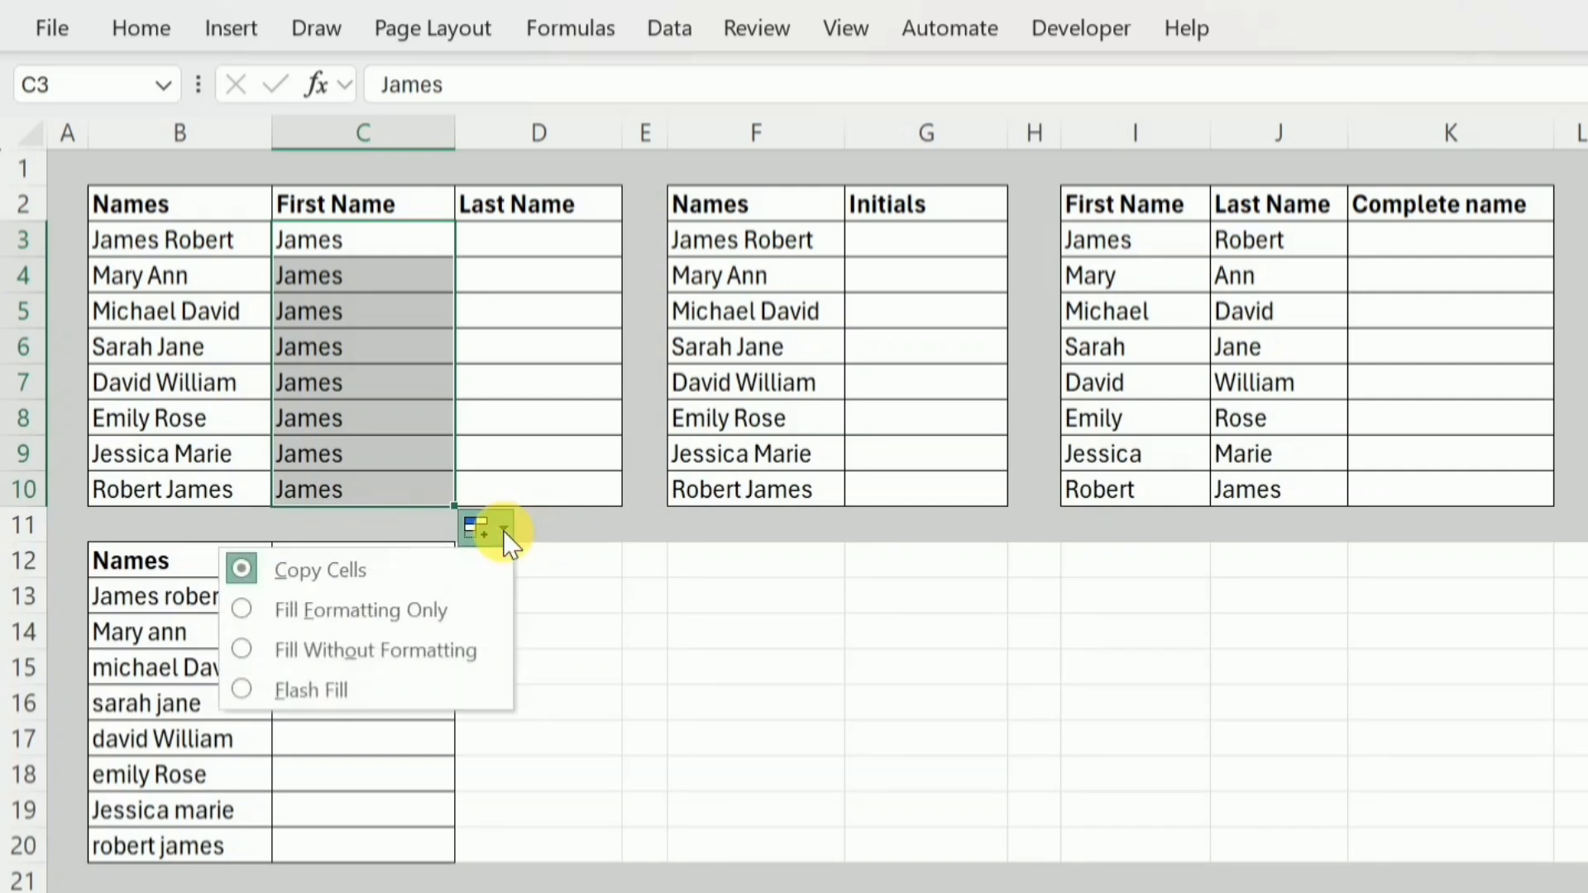
{"action": "left_click", "coordinate": [258, 689]}
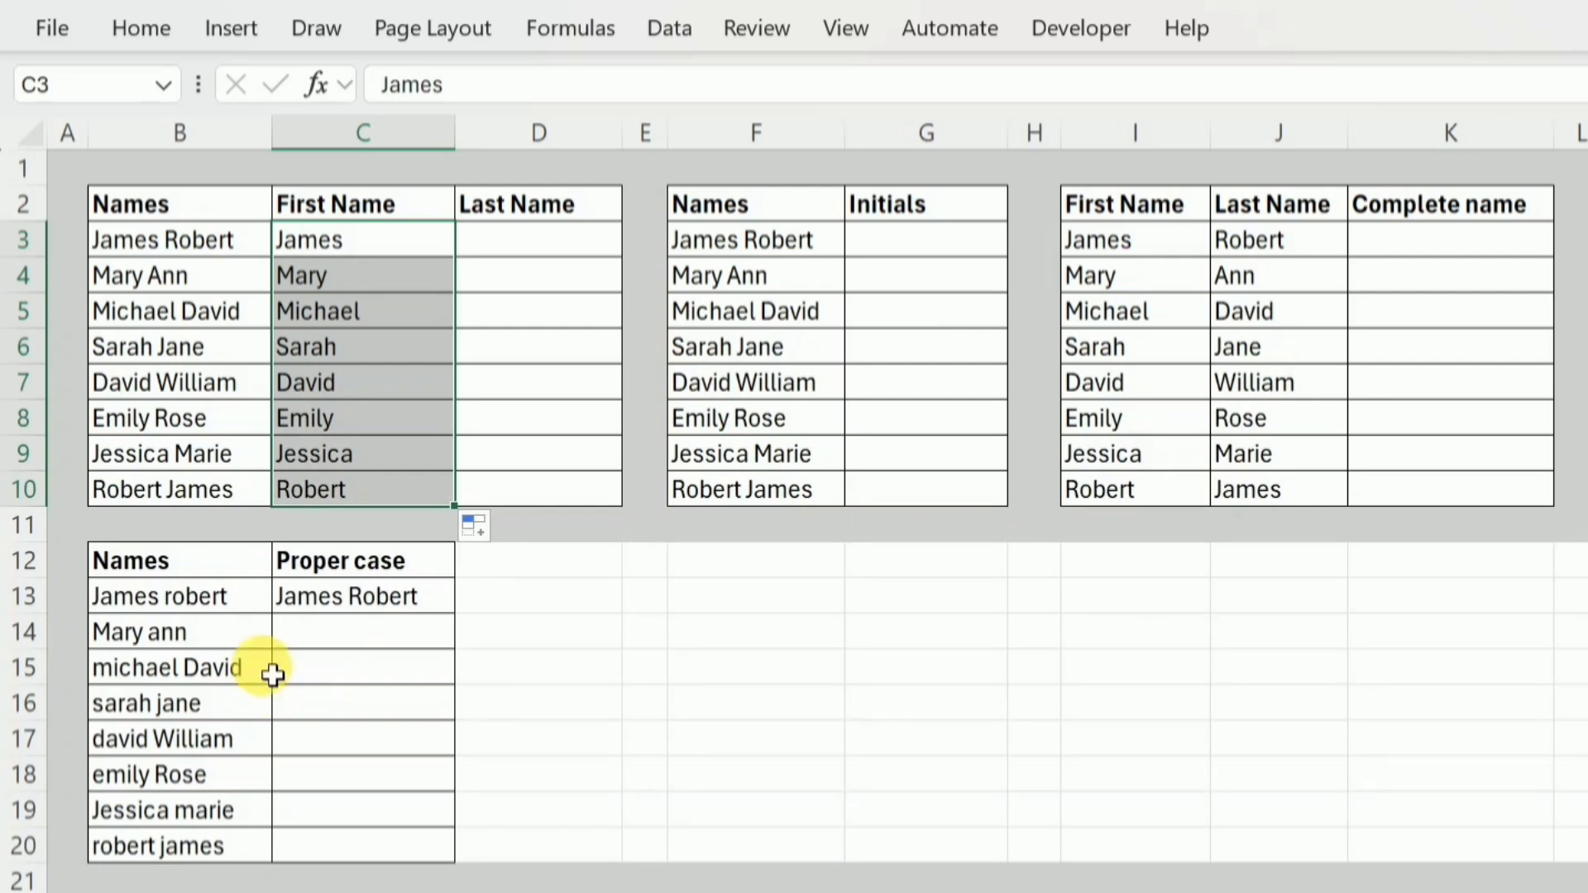
Enter the first person's last name in D3 and Flash Fill the rest of the Last Name column.
{"action": "left_click", "coordinate": [565, 254]}
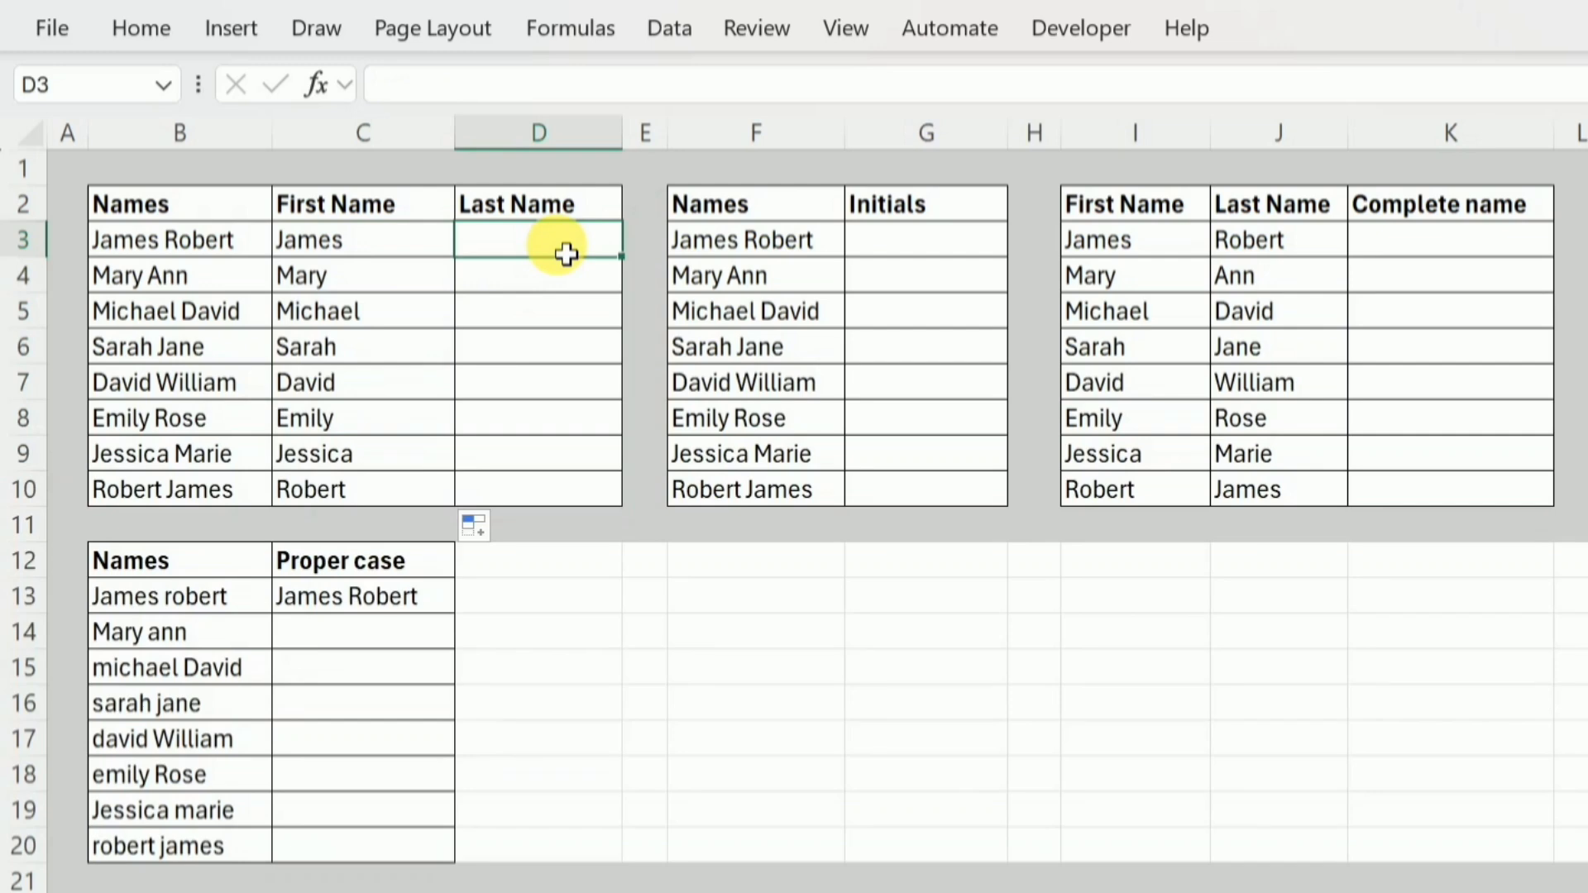
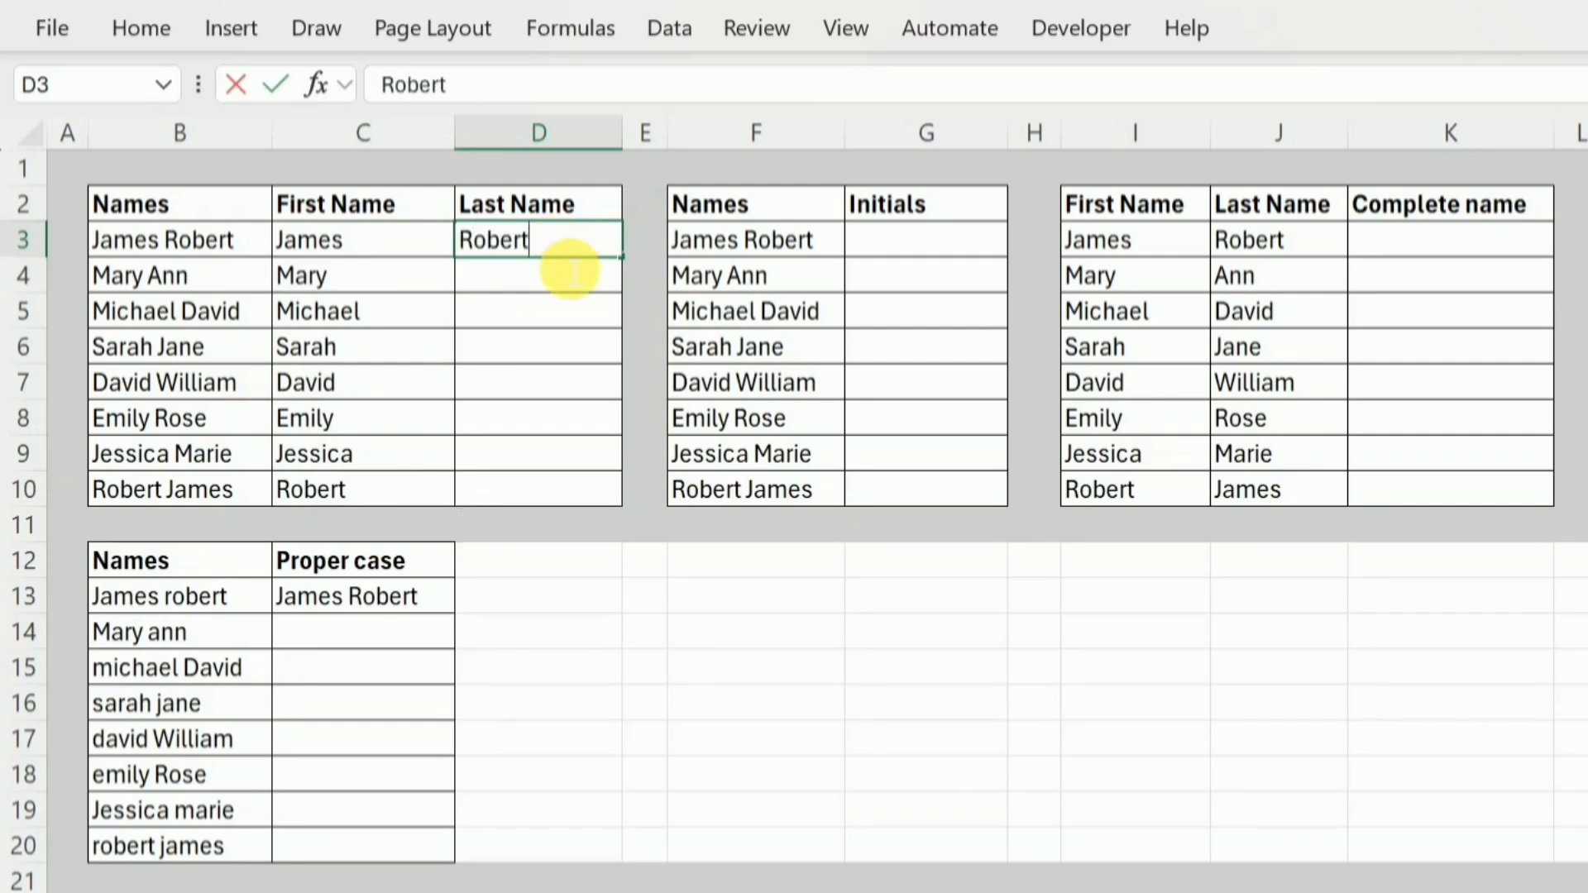
{"action": "key", "text": "Return"}
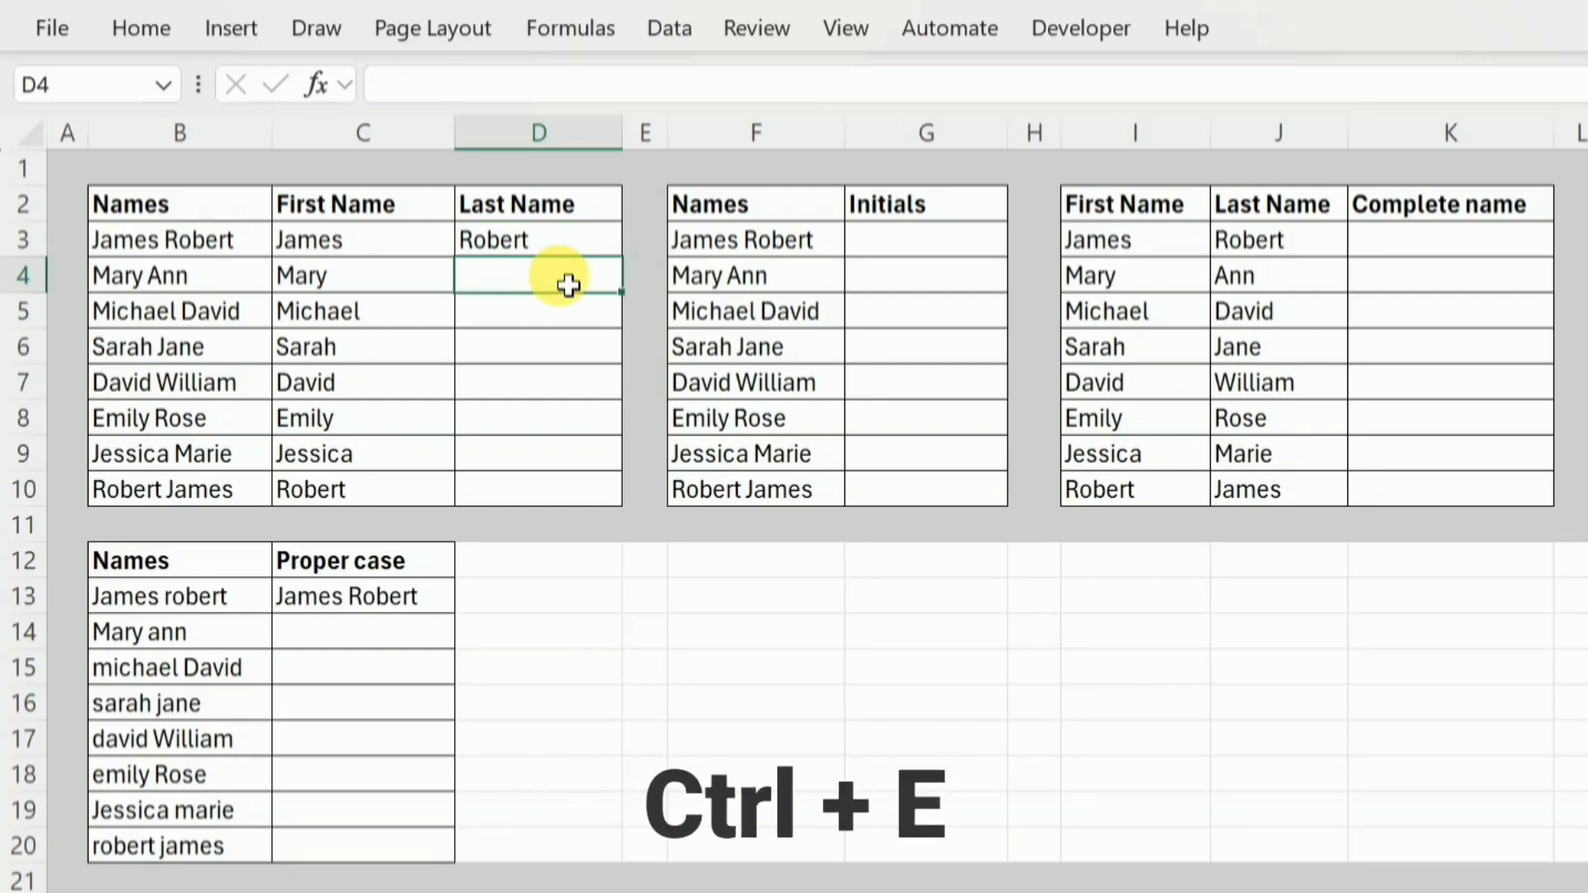
{"action": "key", "text": "ctrl+e"}
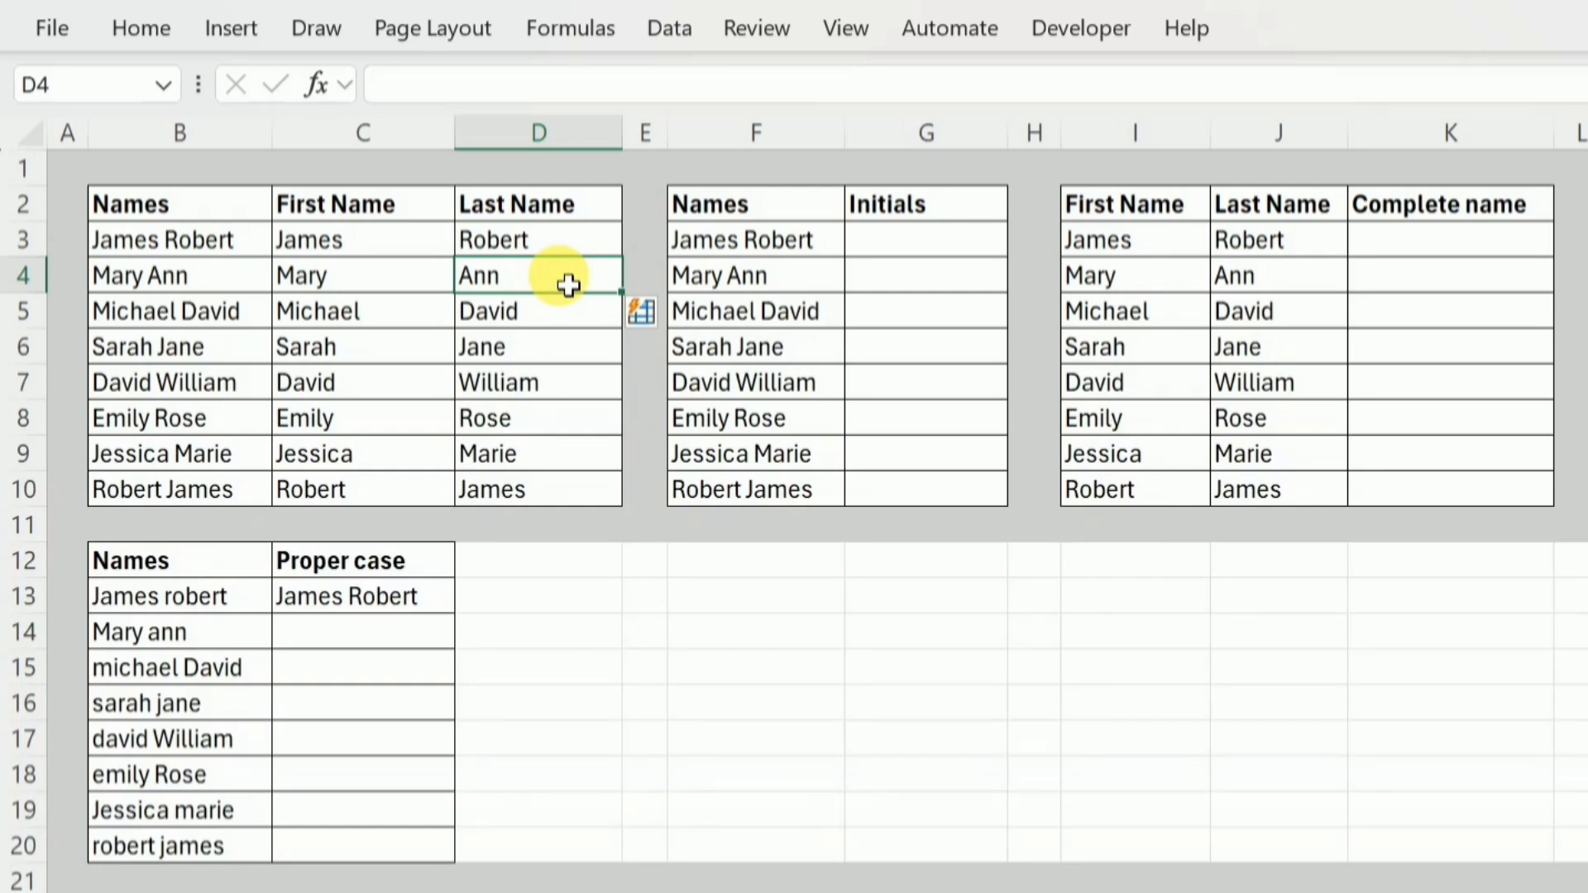
Enter the initials of the first two people in G3 and G4, accepting the Flash Fill suggestion for the remaining Initials cells.
{"action": "left_click", "coordinate": [952, 246]}
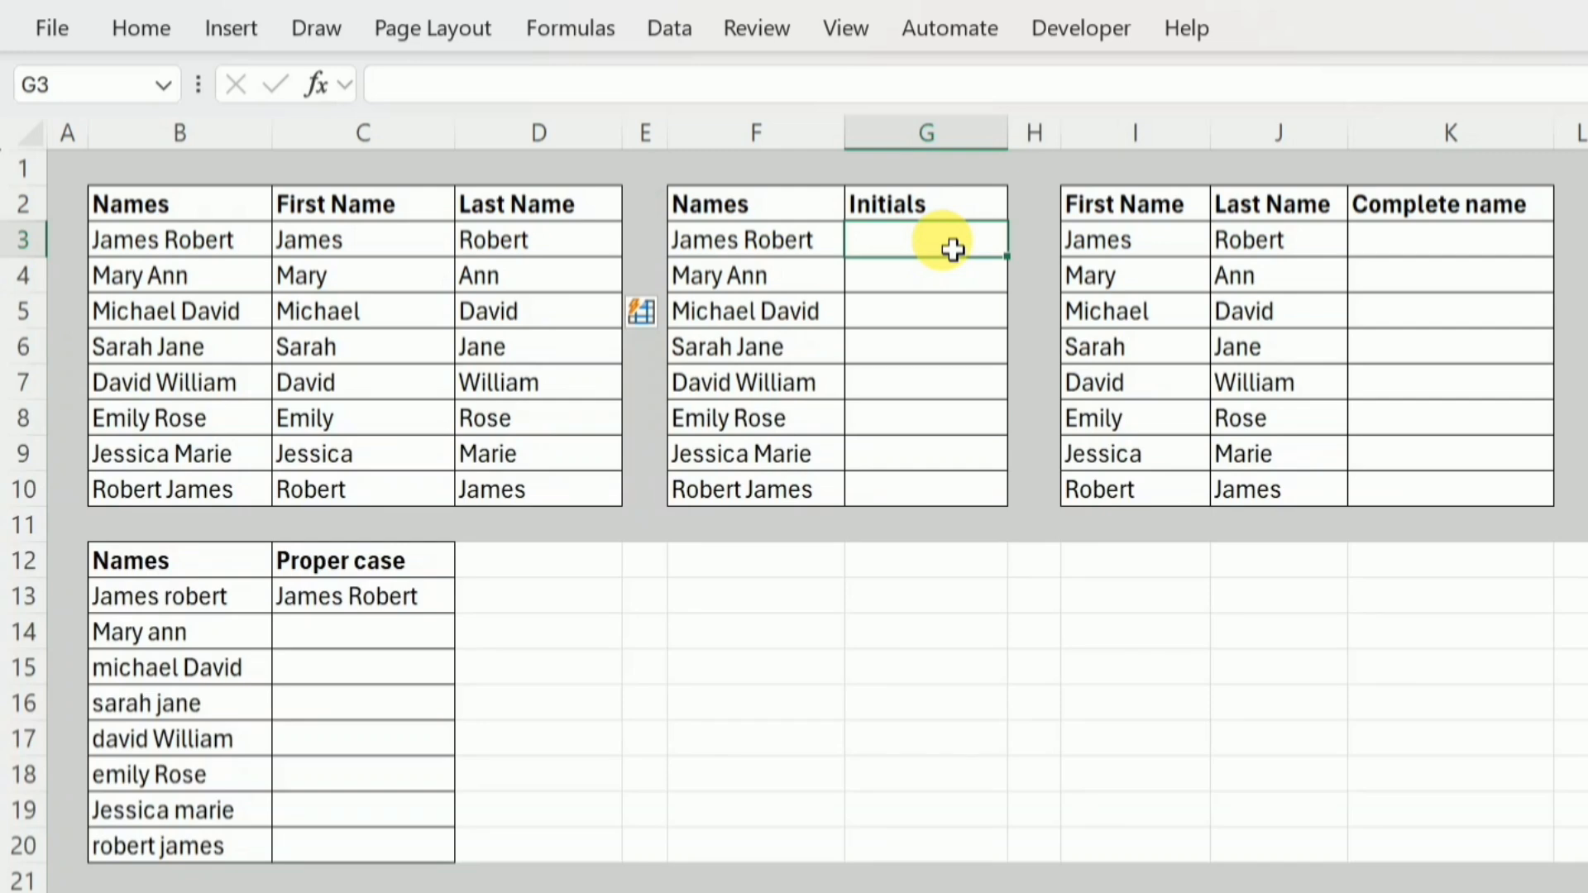
{"action": "type", "text": "JR"}
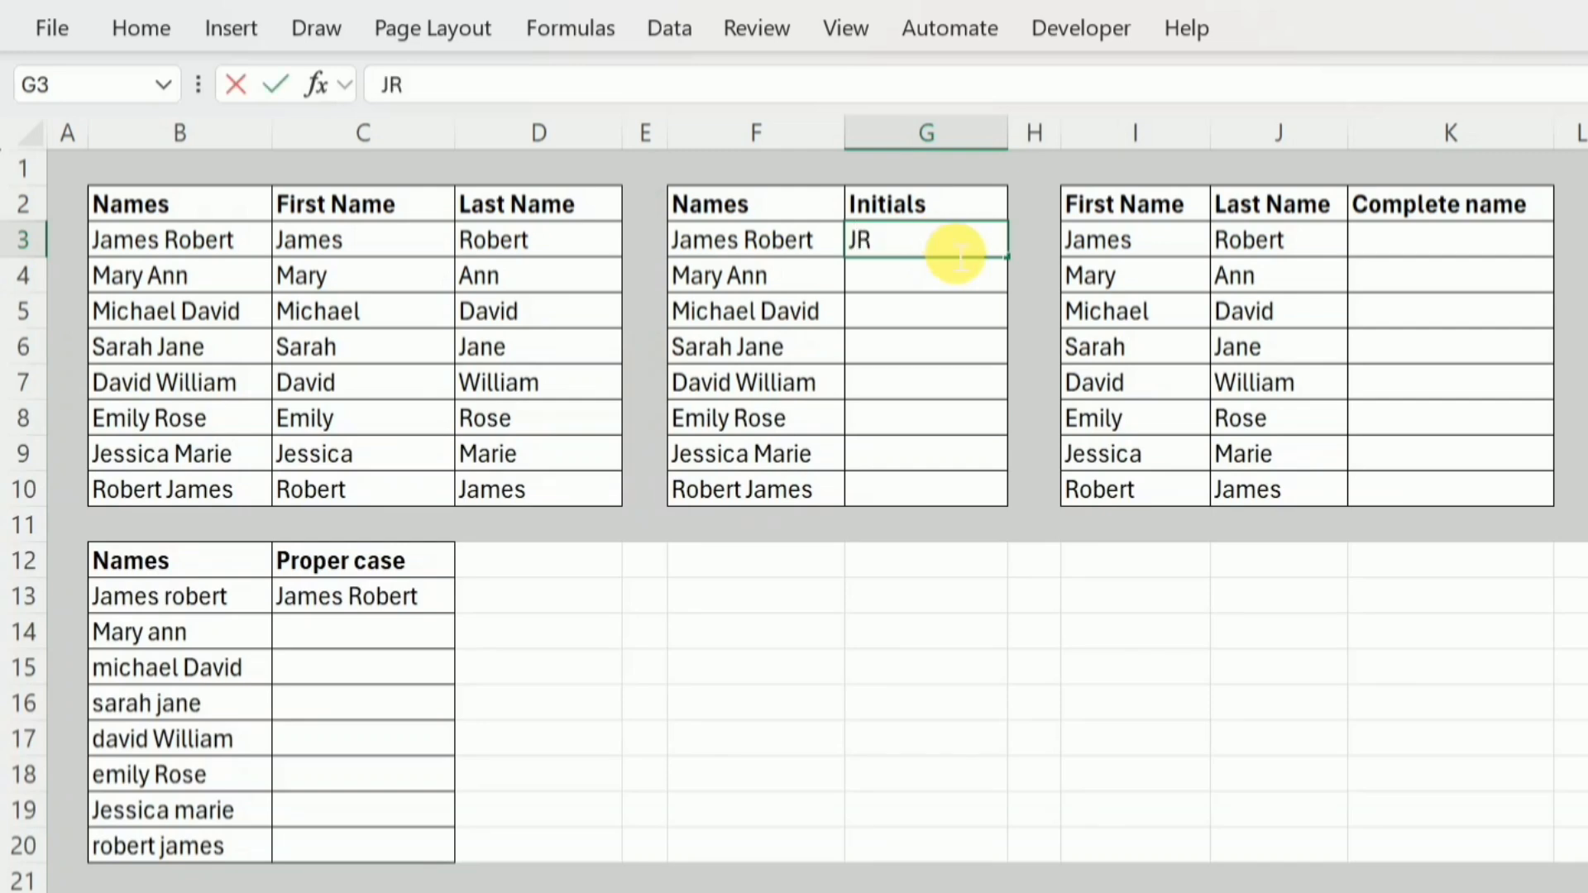
{"action": "key", "text": "Return"}
{"action": "type", "text": "MA"}
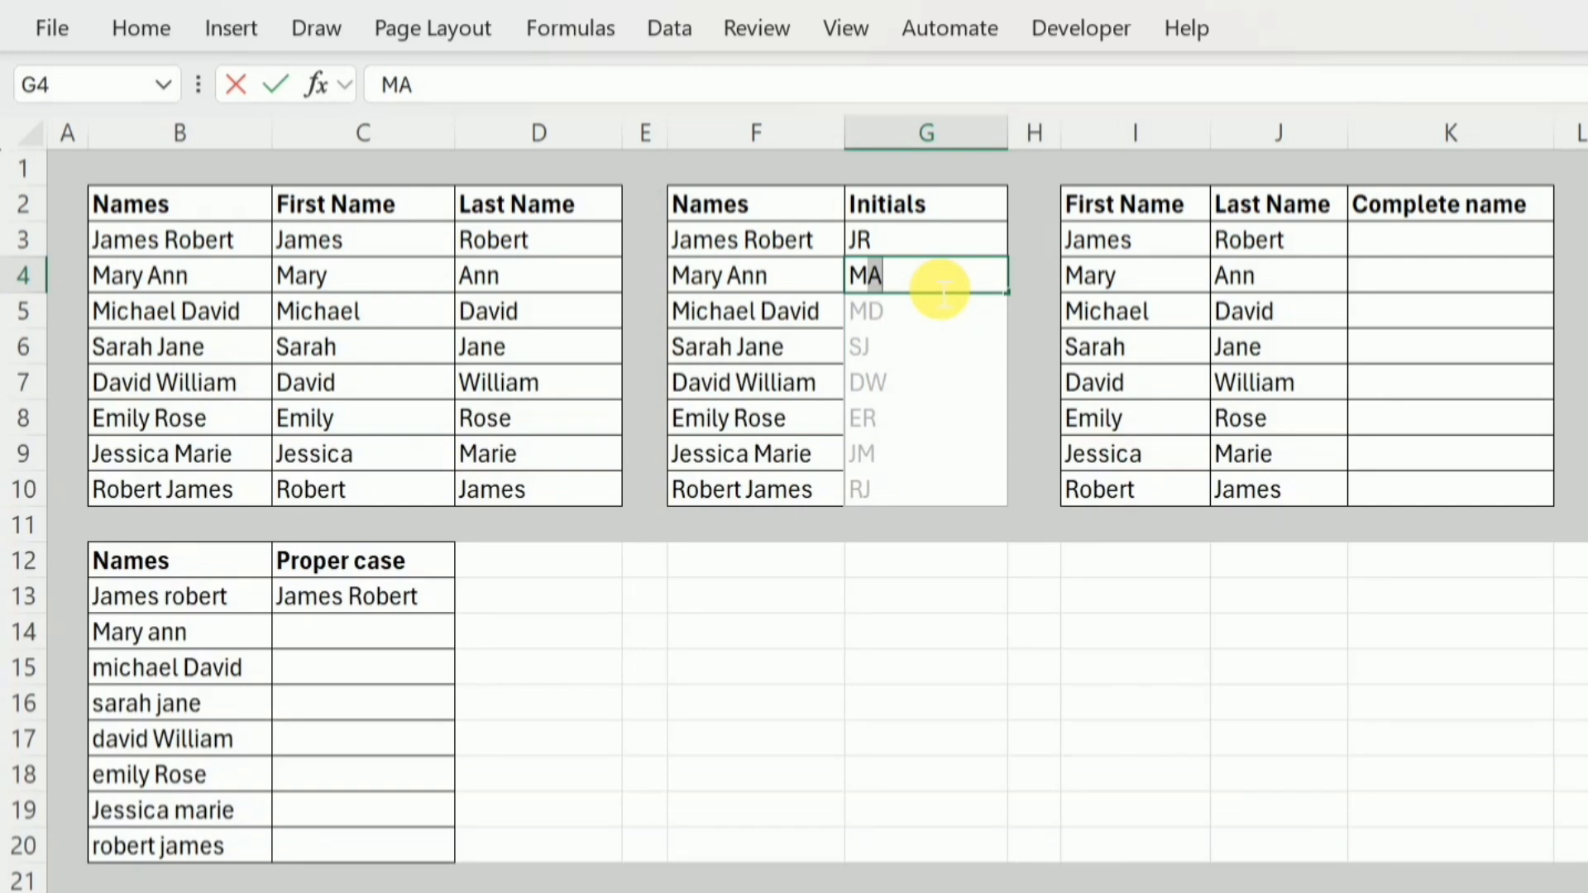
{"action": "key", "text": "Return"}
Enter the first person's full name in K3 under Complete name, combining first and last name with a space.
{"action": "left_click", "coordinate": [1418, 255]}
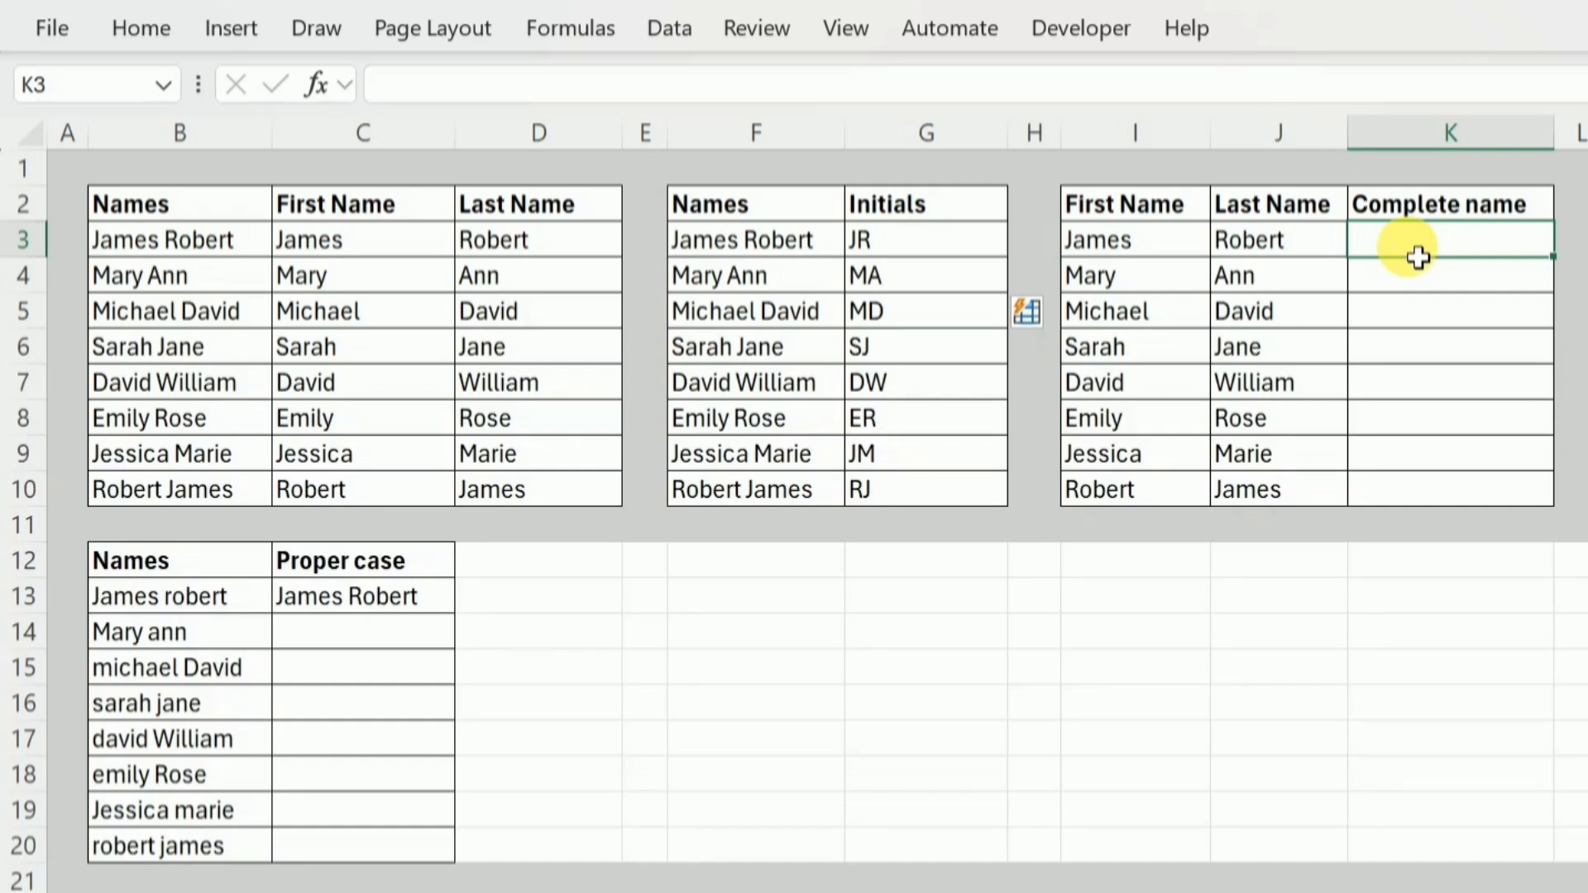
{"action": "type", "text": "J"}
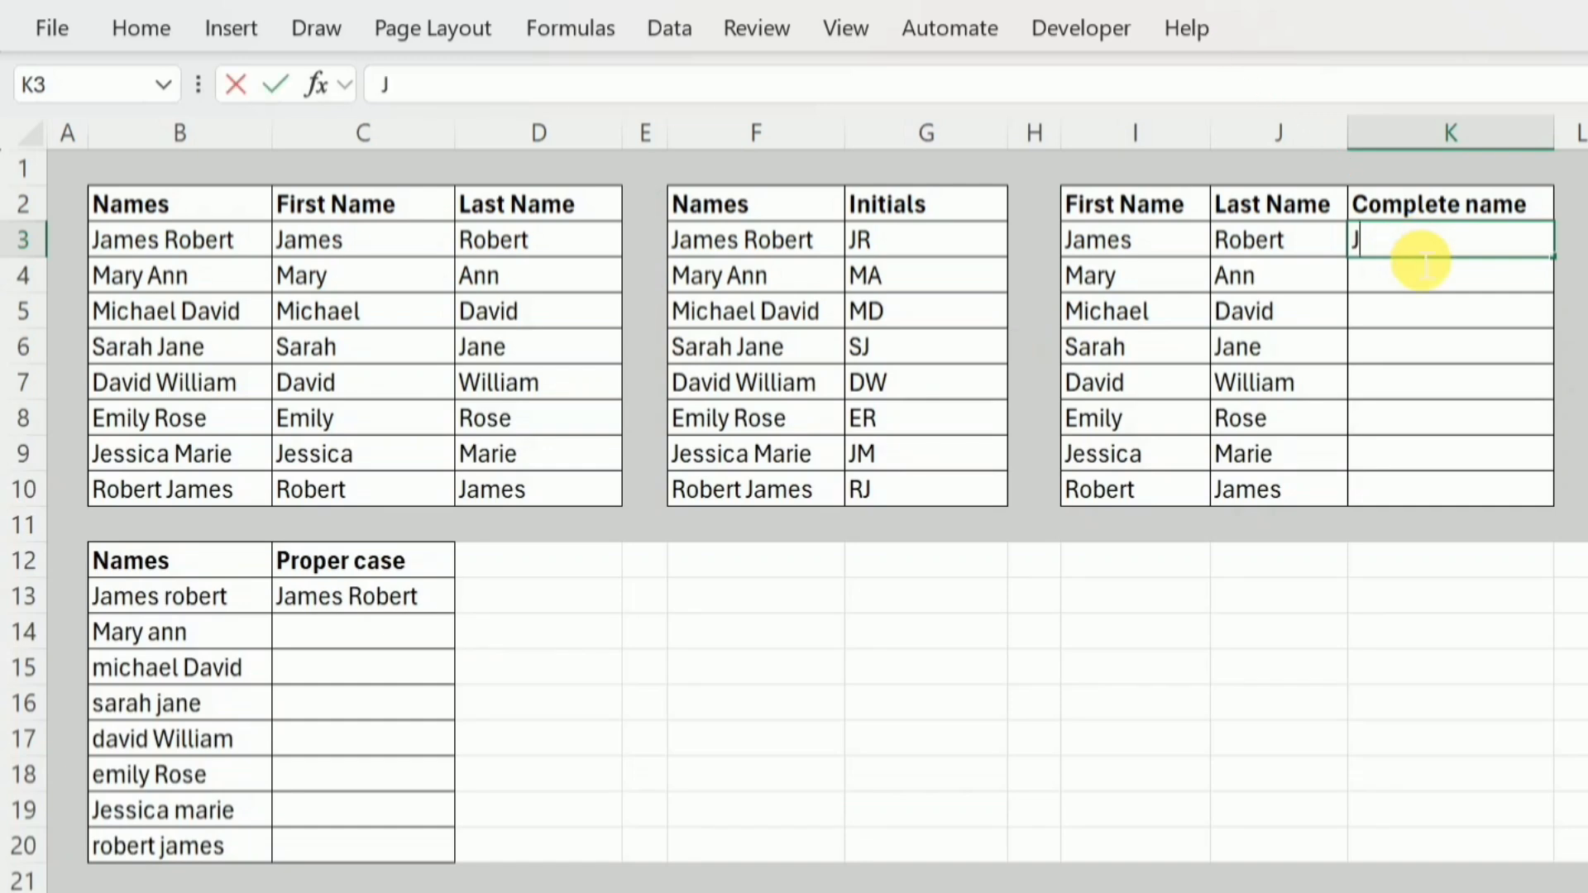
{"action": "key", "text": "BackSpace"}
{"action": "key", "text": "Return"}
Apply Flash Fill to K3:K10 to complete the Complete name column.
{"action": "left_click", "coordinate": [1498, 253]}
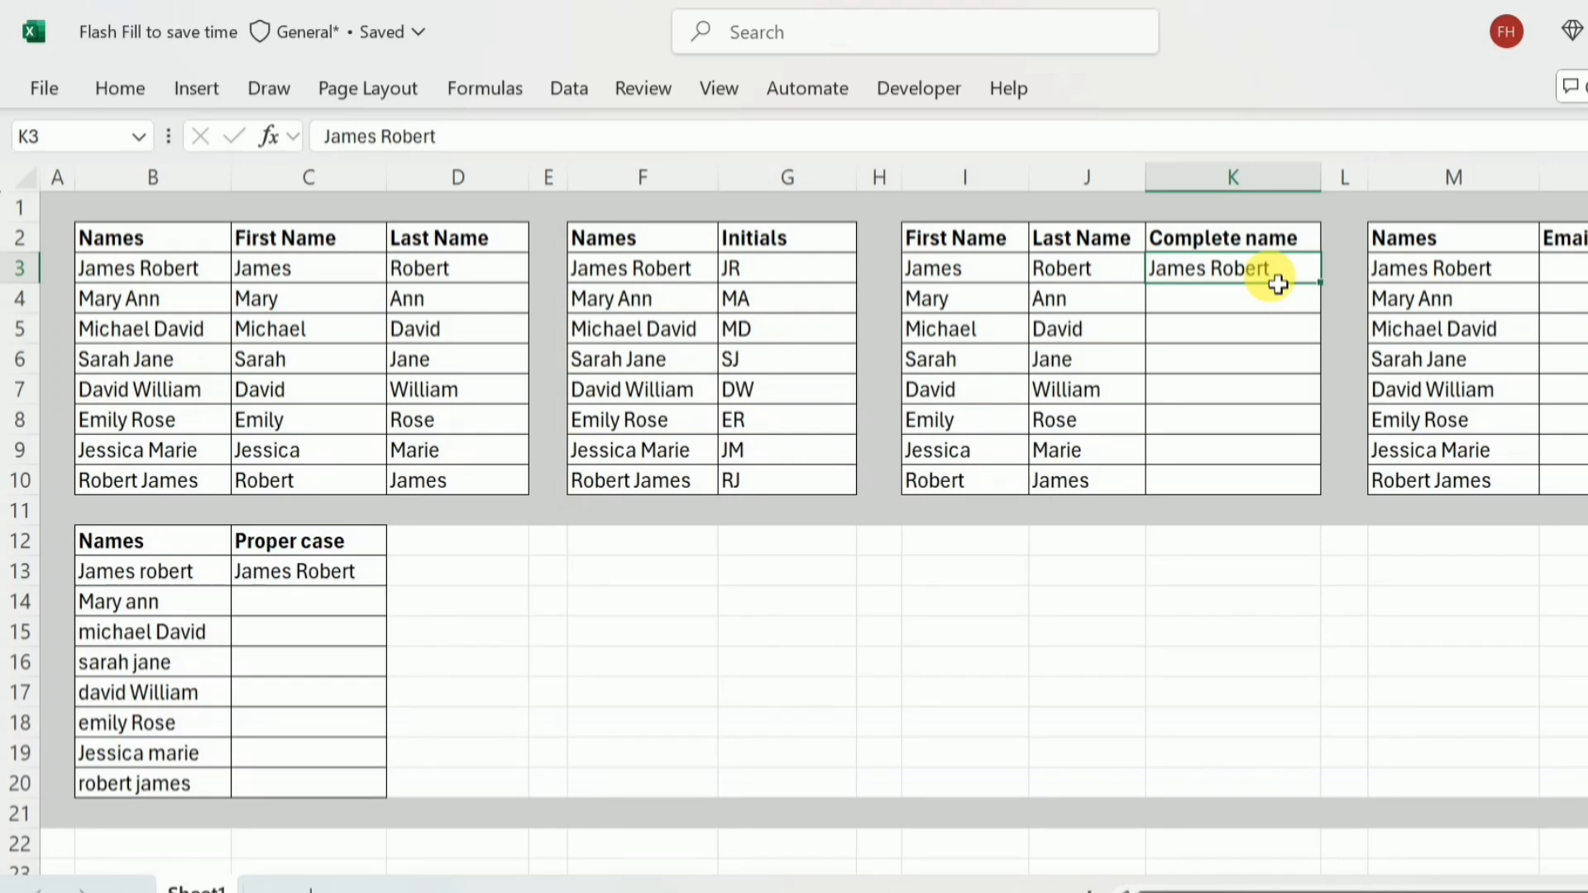
{"action": "left_click_drag", "start_coordinate": [1258, 273], "coordinate": [1262, 478]}
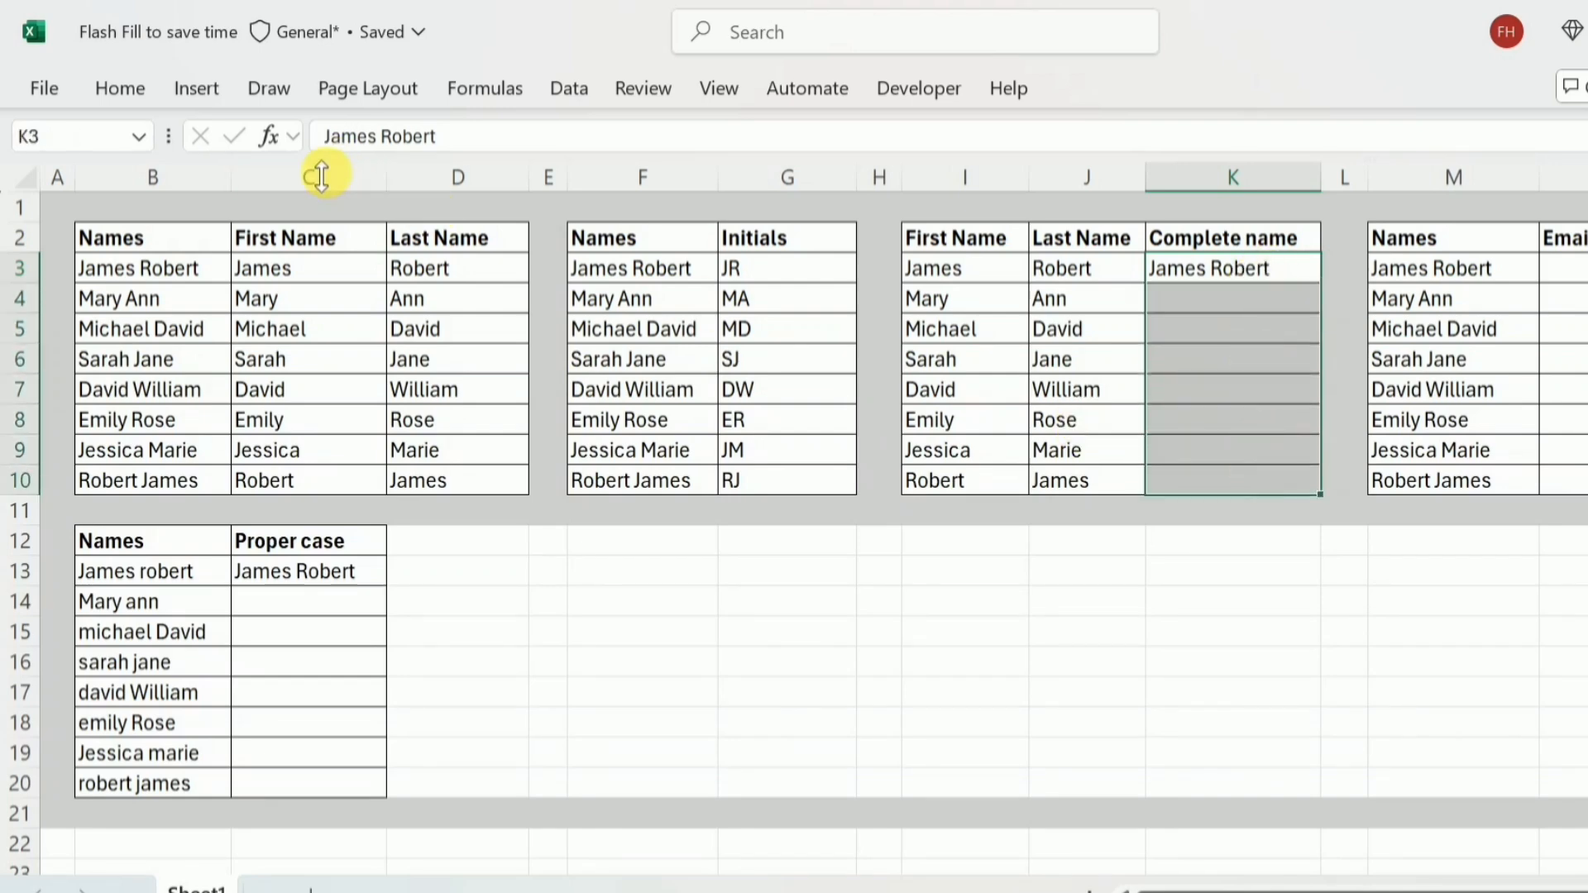
{"action": "left_click", "coordinate": [113, 89]}
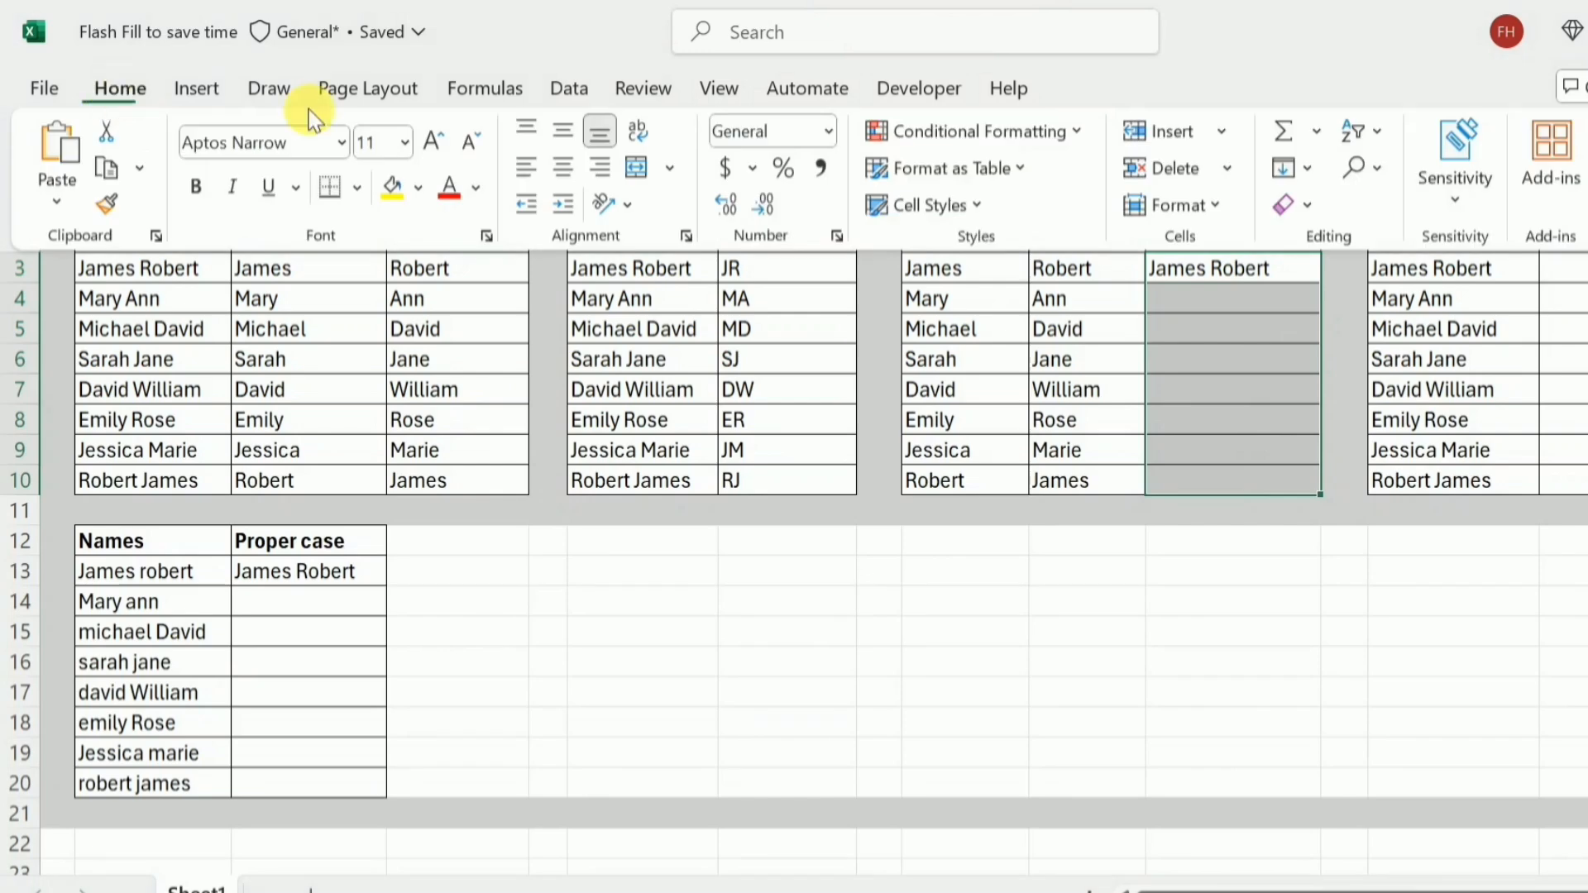
{"action": "left_click", "coordinate": [1310, 171]}
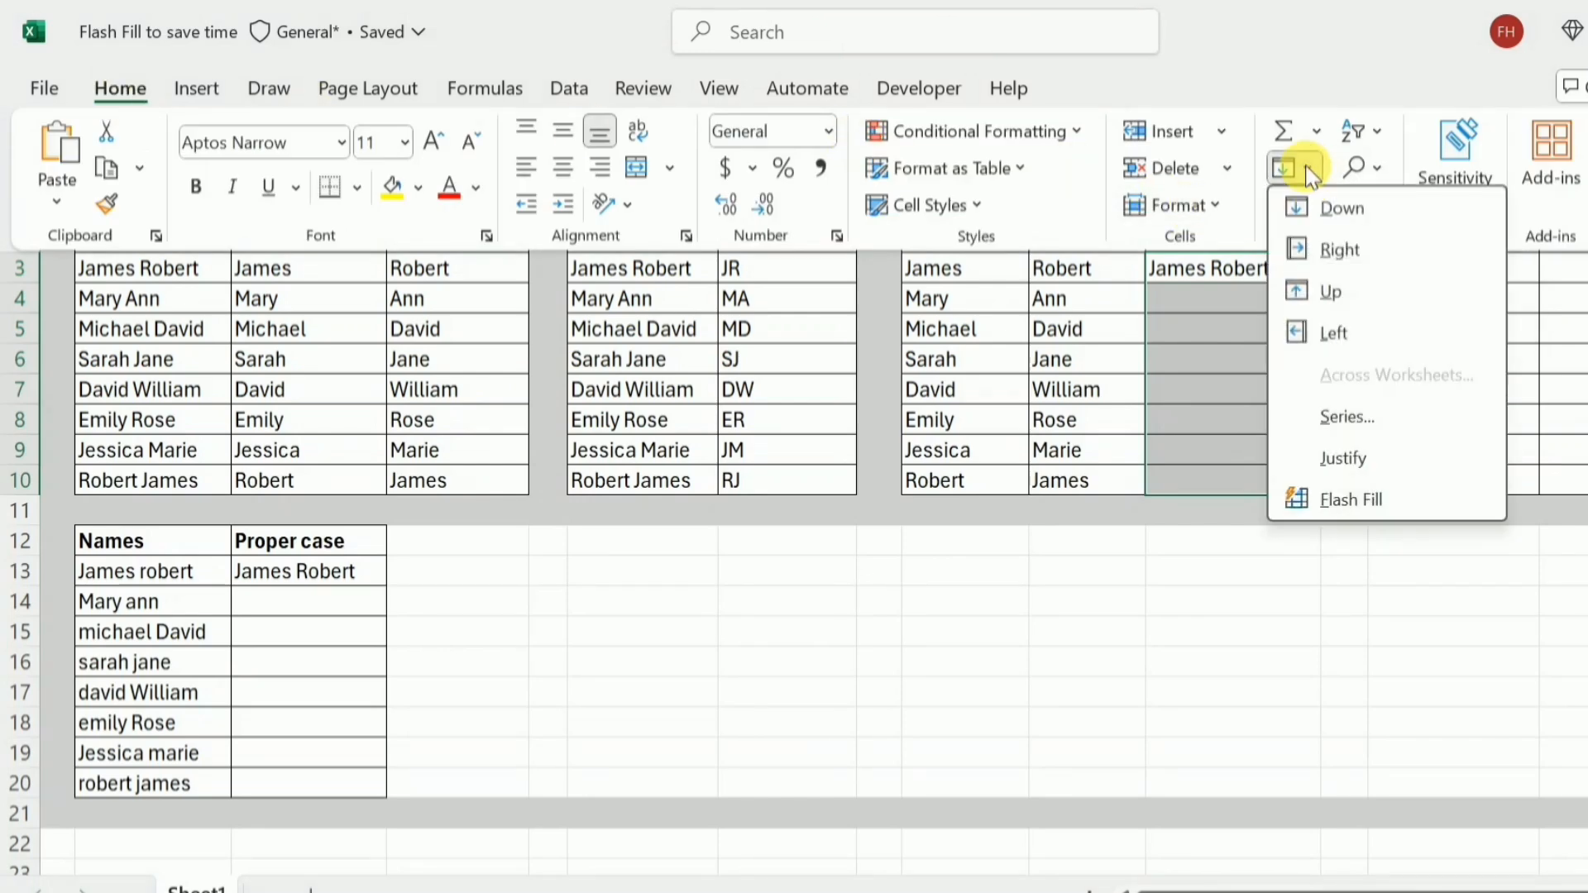
{"action": "left_click", "coordinate": [1350, 500]}
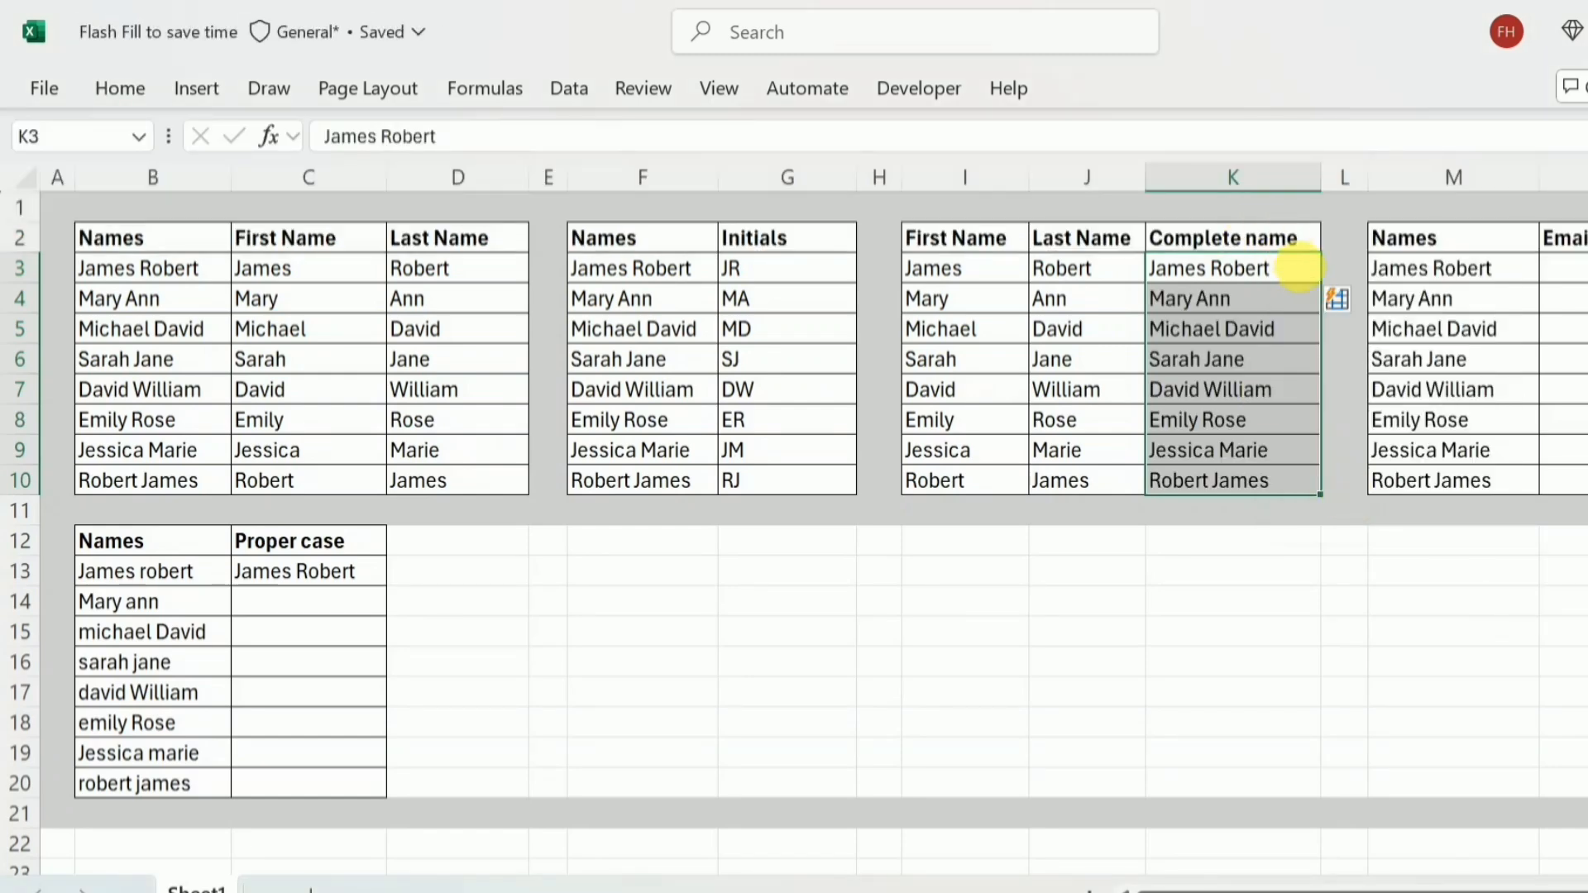
{"action": "left_click", "coordinate": [1308, 278]}
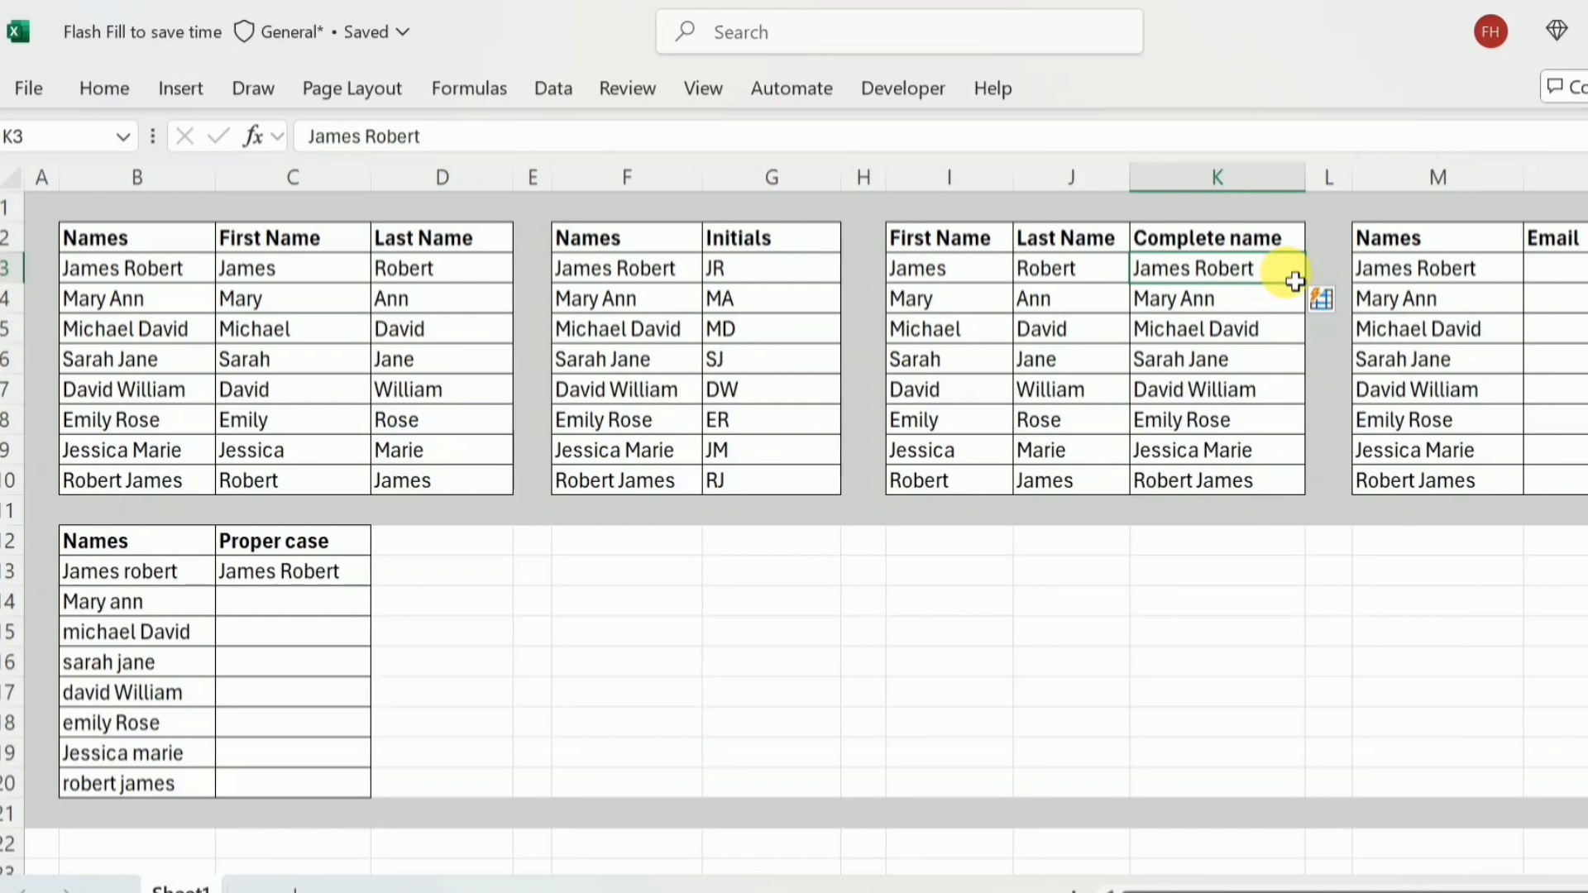
Enter the first person's e-mail address in N3 in first.last@domain form and Flash Fill the rest of the Email column.
{"action": "left_click", "coordinate": [1419, 280]}
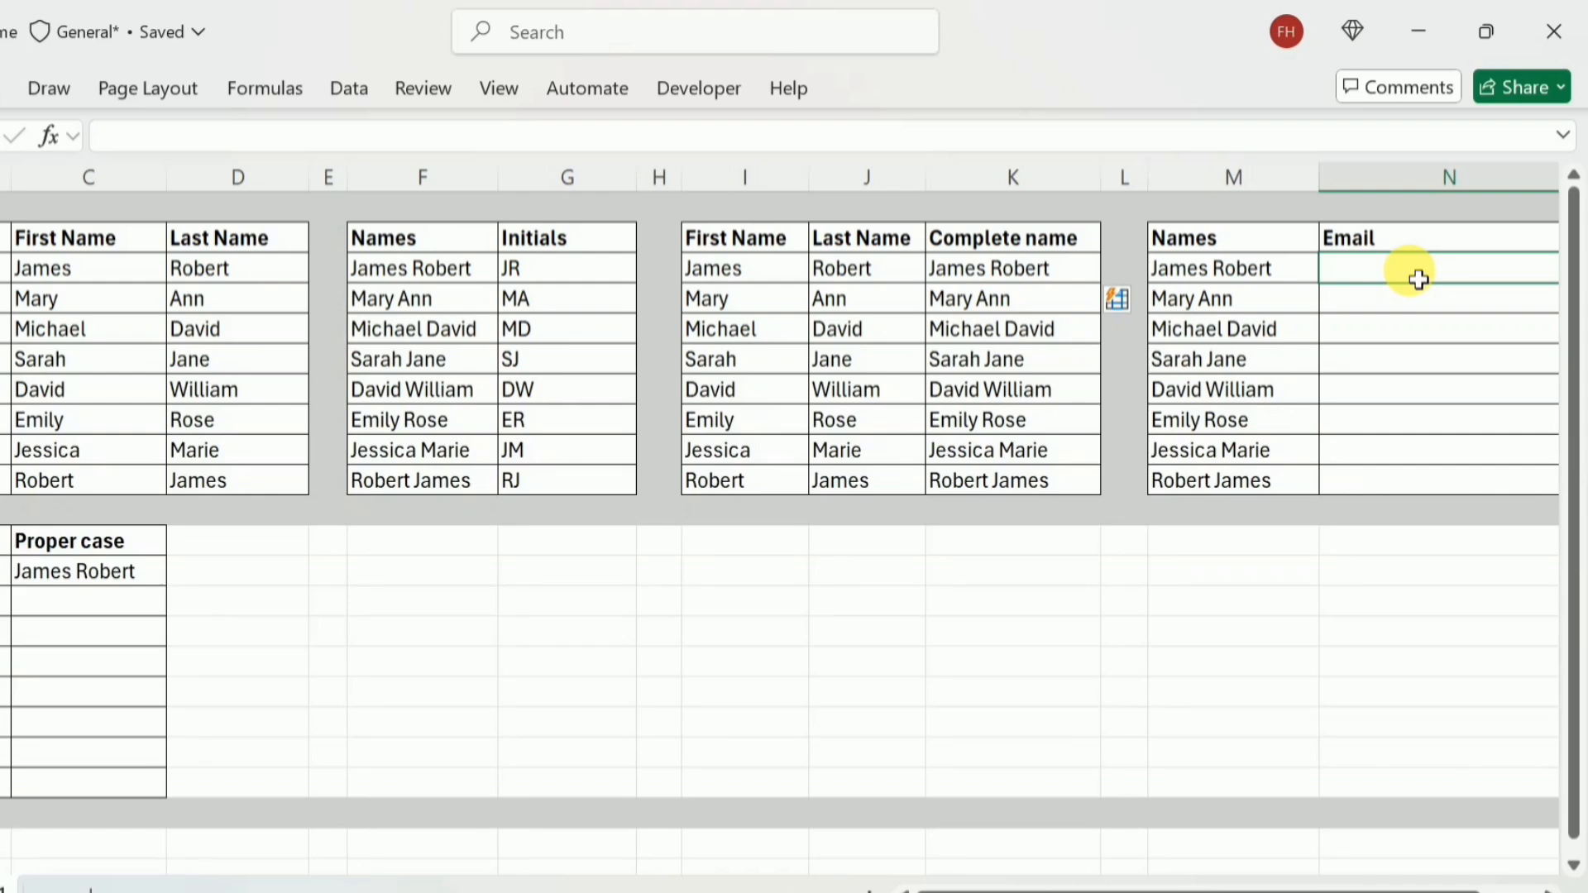
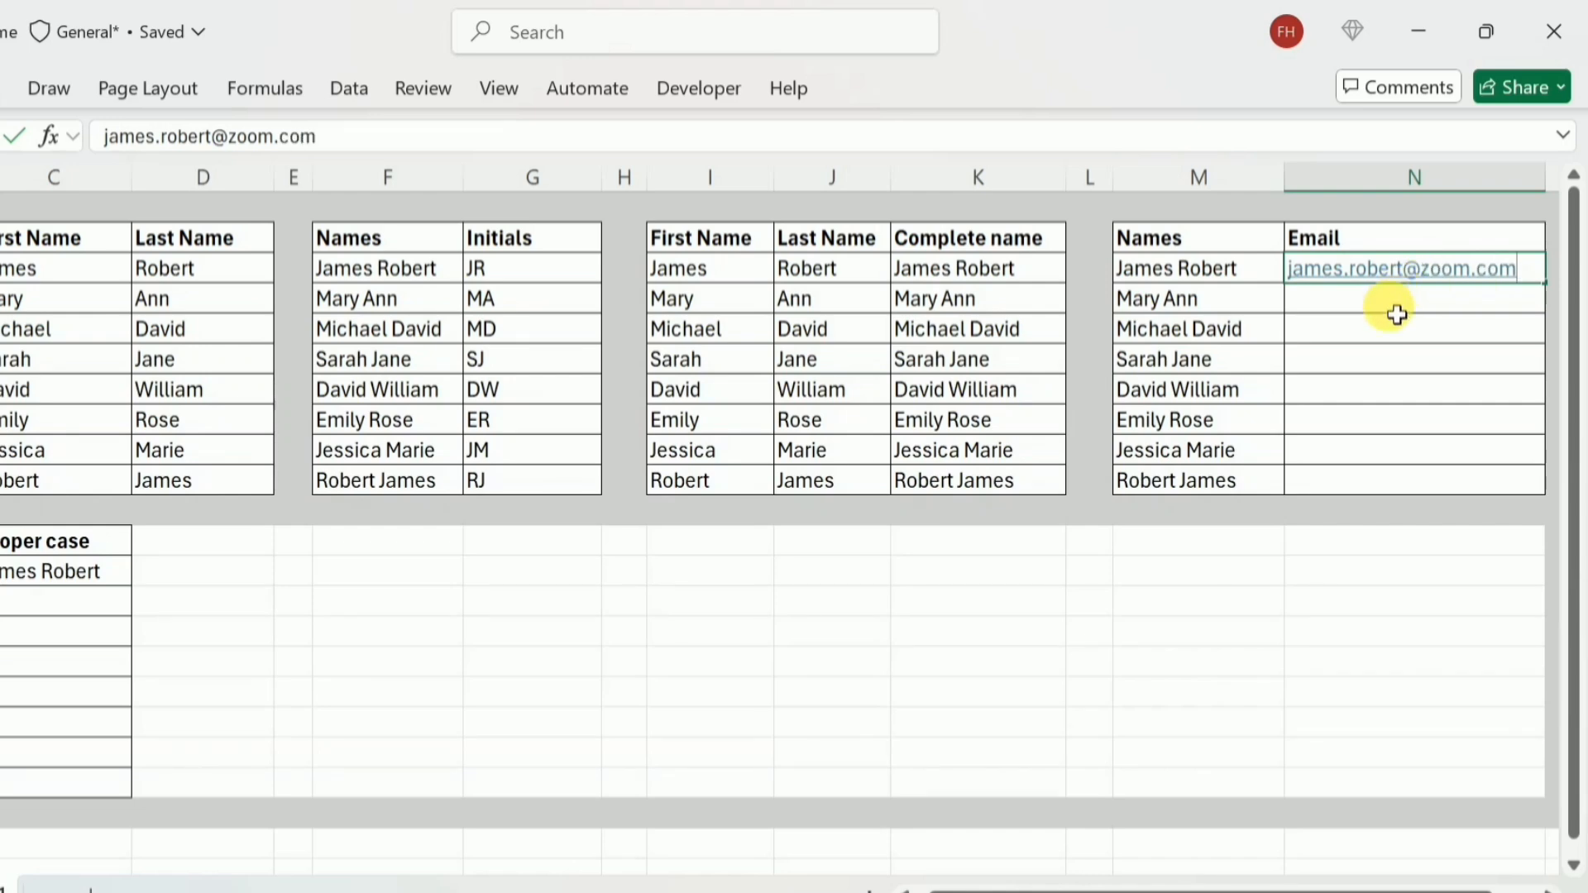
{"action": "key", "text": "Return"}
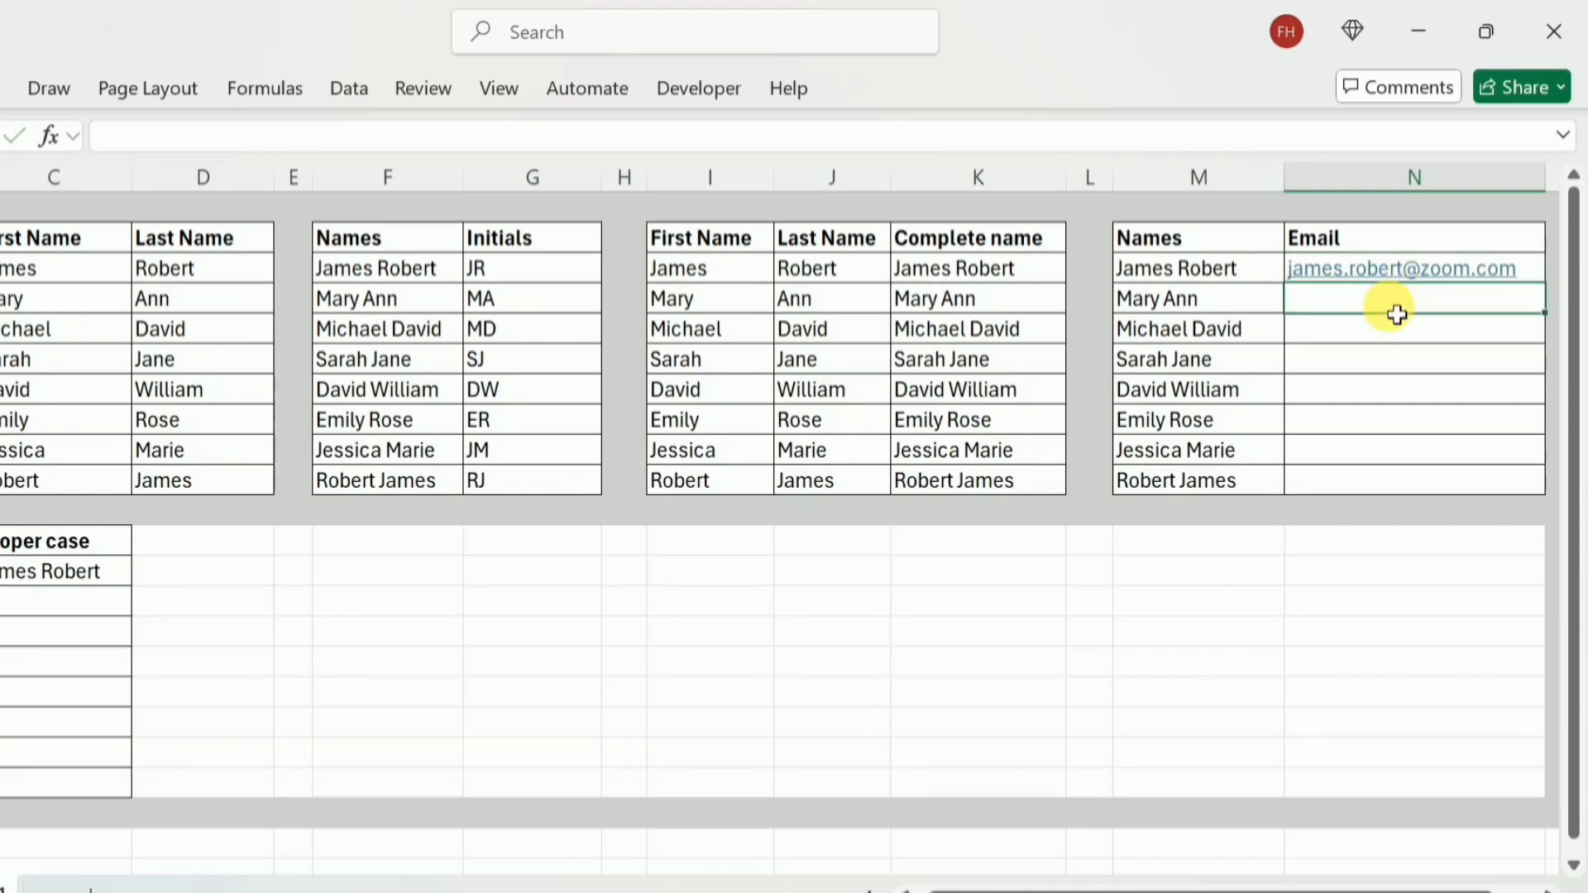
{"action": "key", "text": "ctrl+e"}
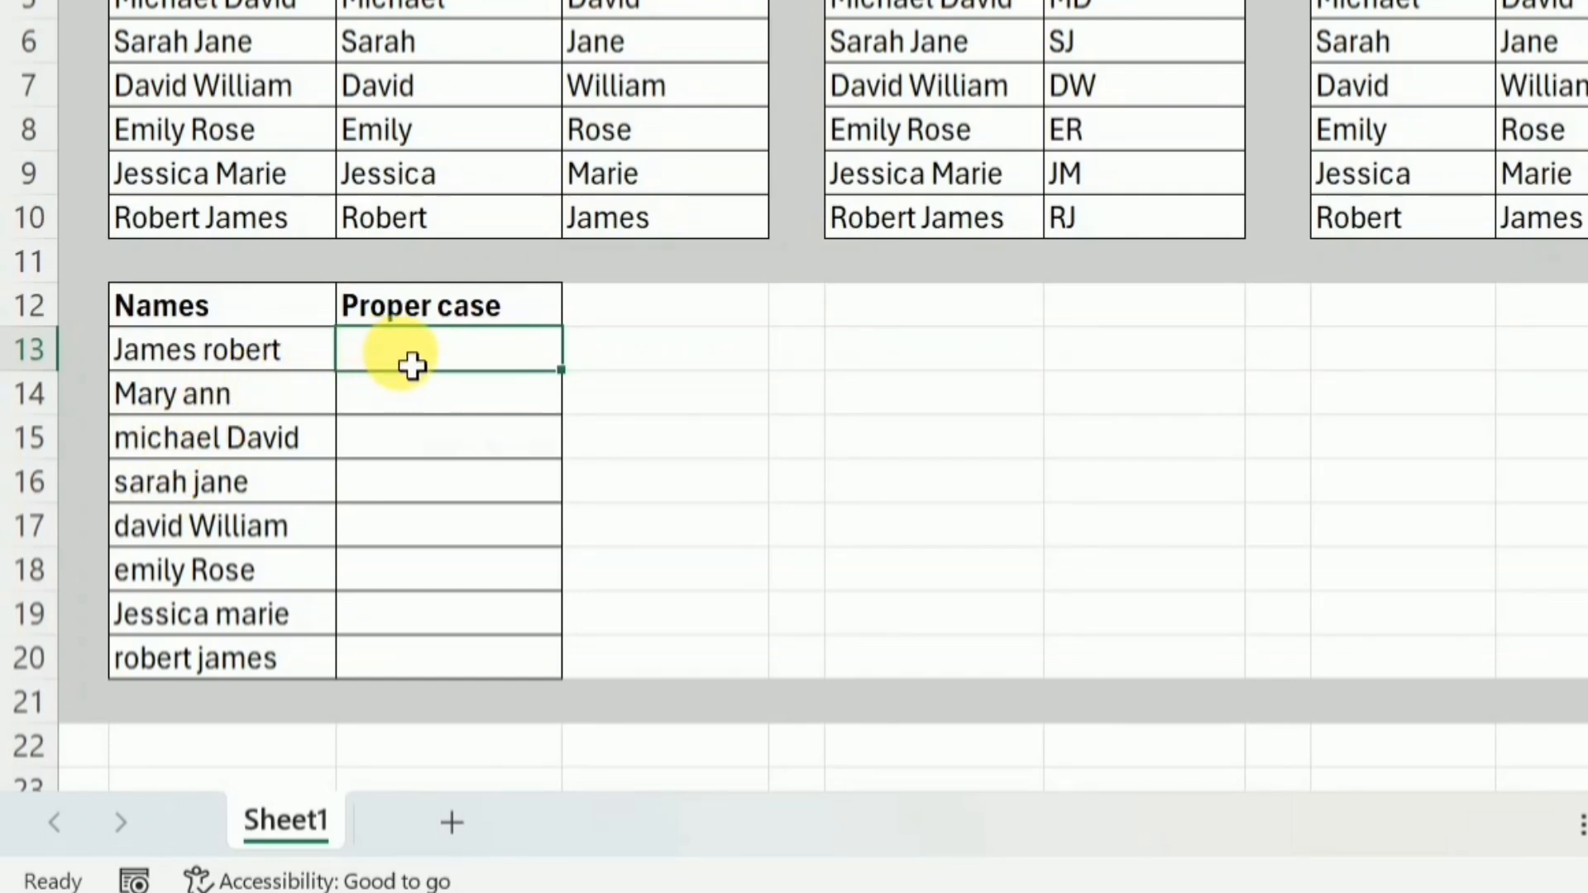
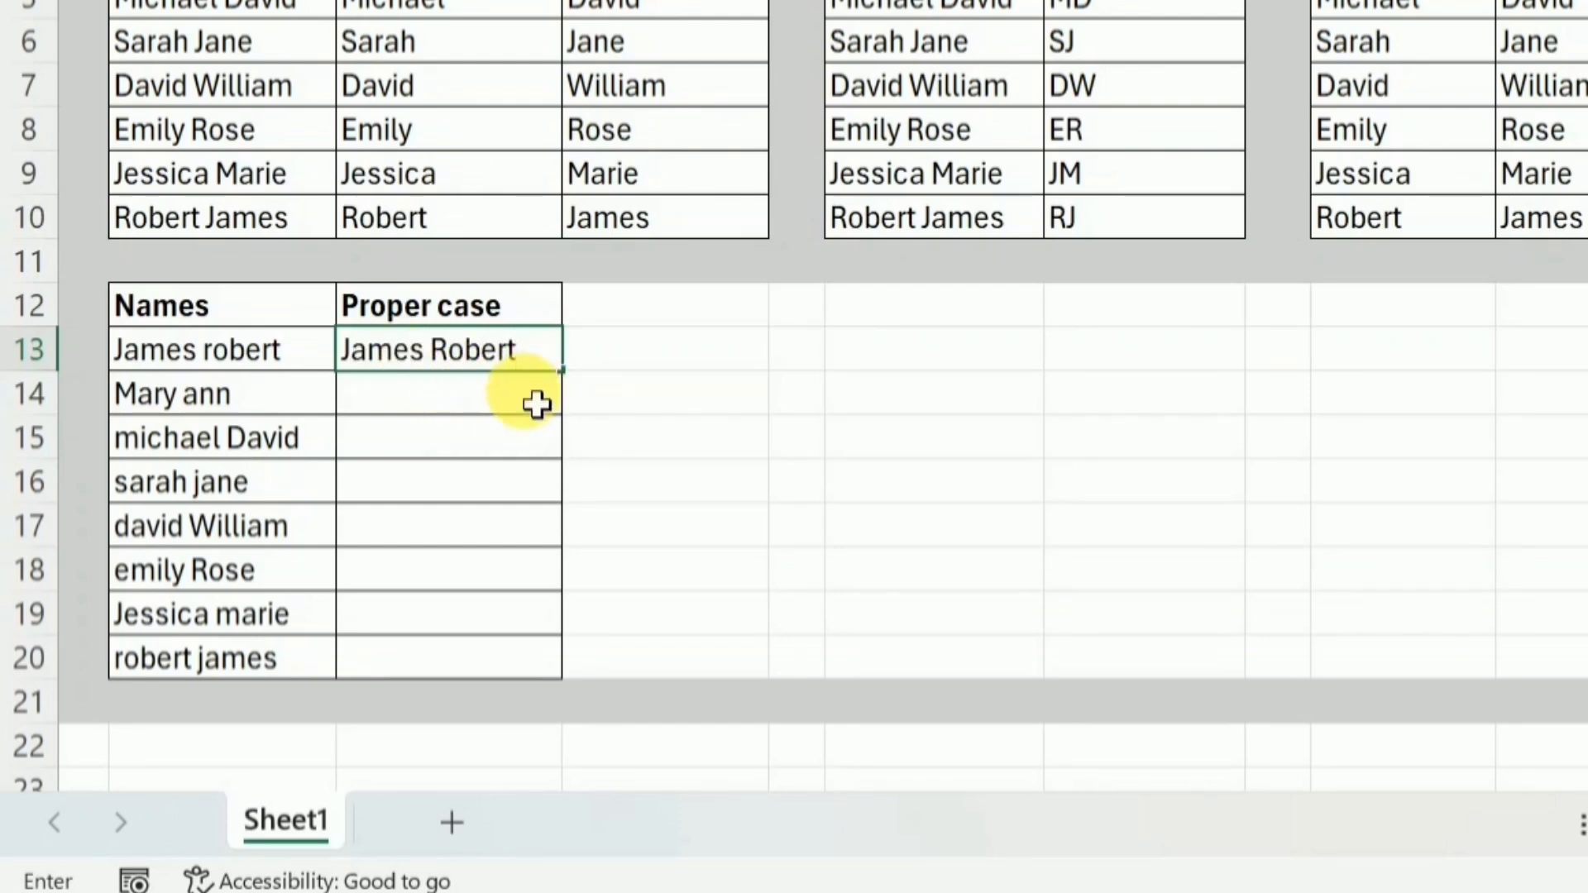
Enter the first person's full name in proper case in C13 and extend it through C20 using the Flash Fill option.
{"action": "key", "text": "Return"}
{"action": "left_click", "coordinate": [549, 364]}
{"action": "left_click_drag", "start_coordinate": [562, 370], "coordinate": [582, 691]}
{"action": "left_click", "coordinate": [609, 703]}
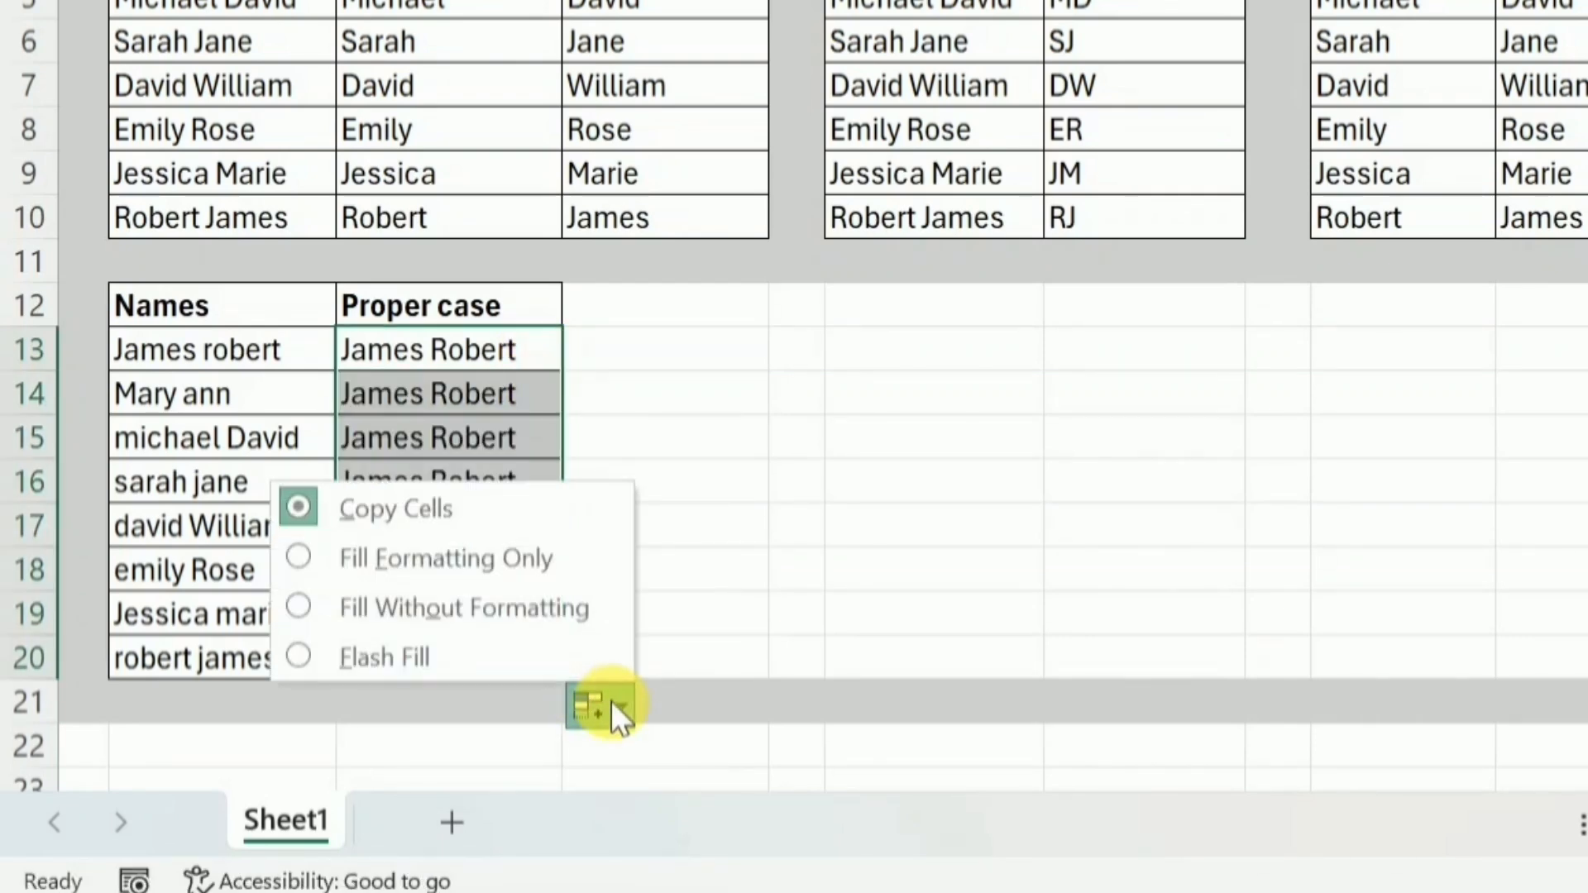
{"action": "left_click", "coordinate": [469, 660]}
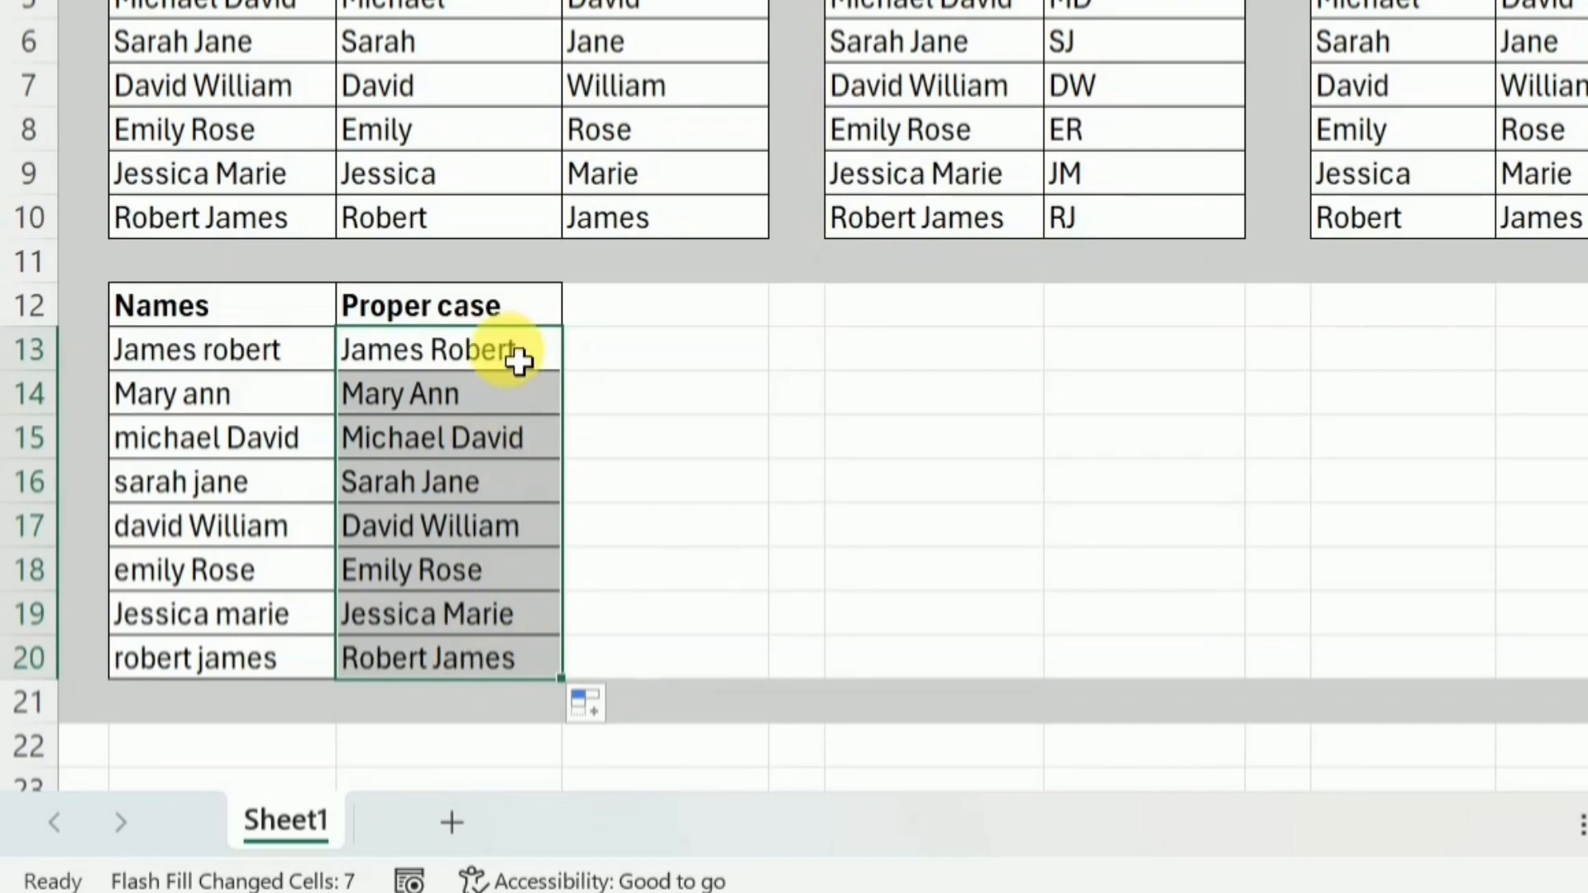